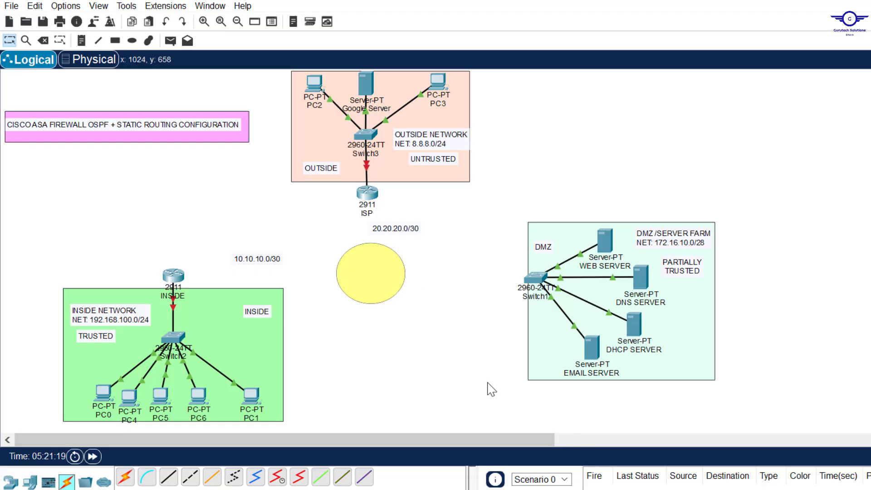
left_click(544, 431)
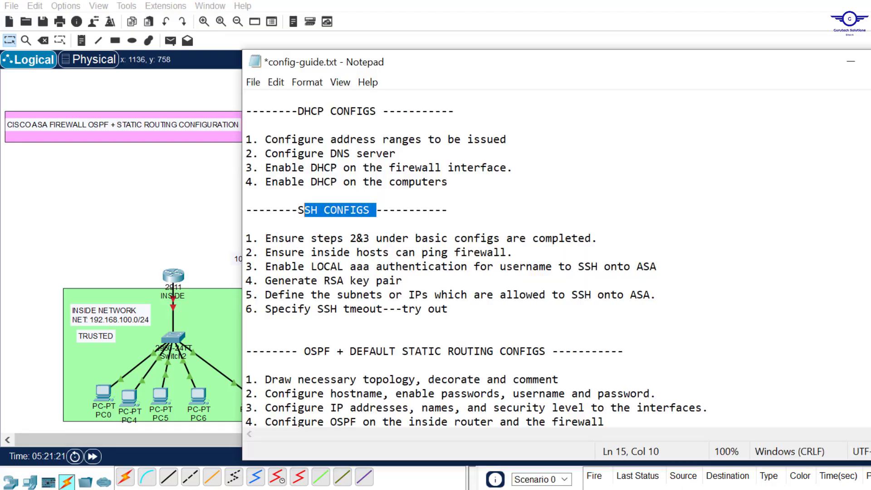
right_click(461, 180)
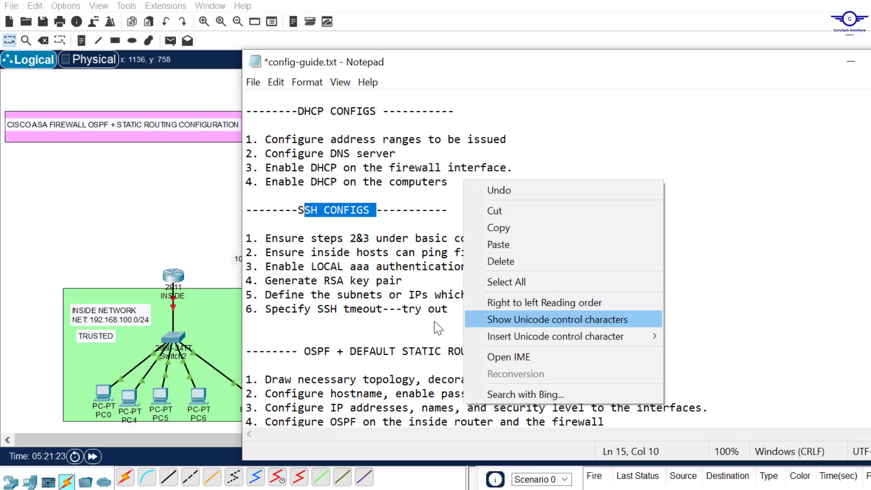
left_click(422, 326)
scroll(485, 321, "down", 2)
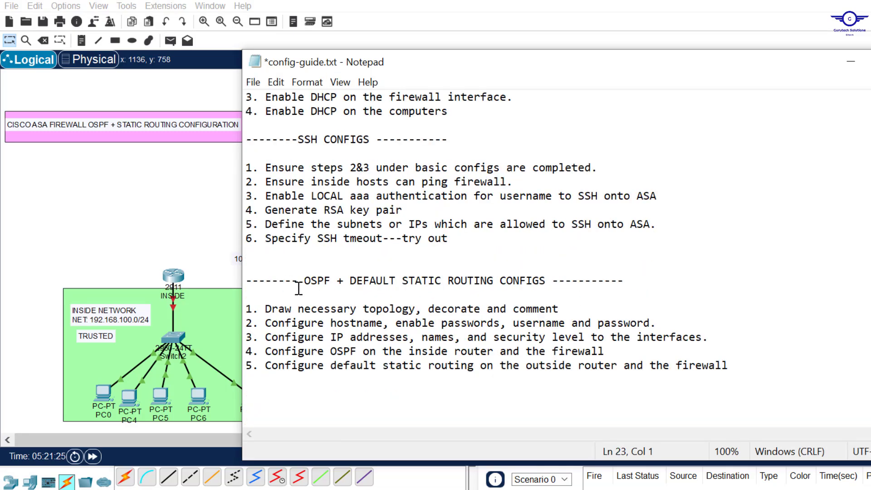
left_click_drag(308, 280, 551, 282)
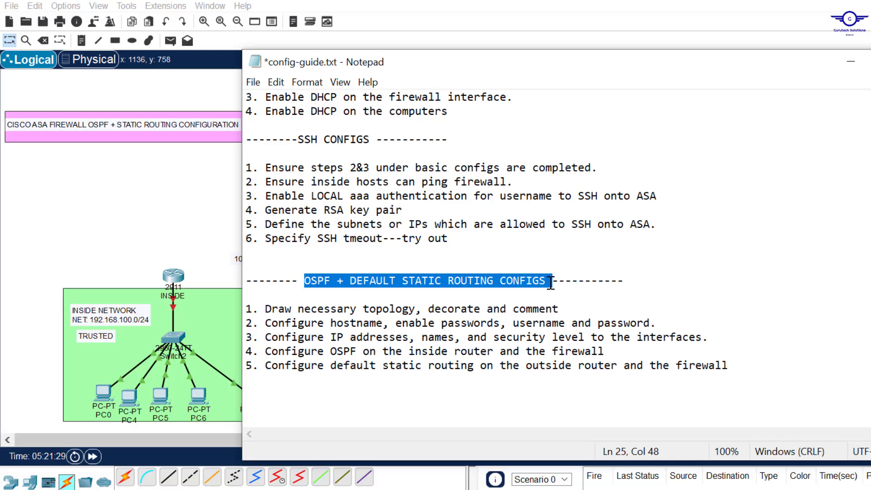
left_click(571, 309)
mouse_move(247, 323)
left_mouse_down()
mouse_move(307, 322)
mouse_move(245, 312)
left_mouse_up()
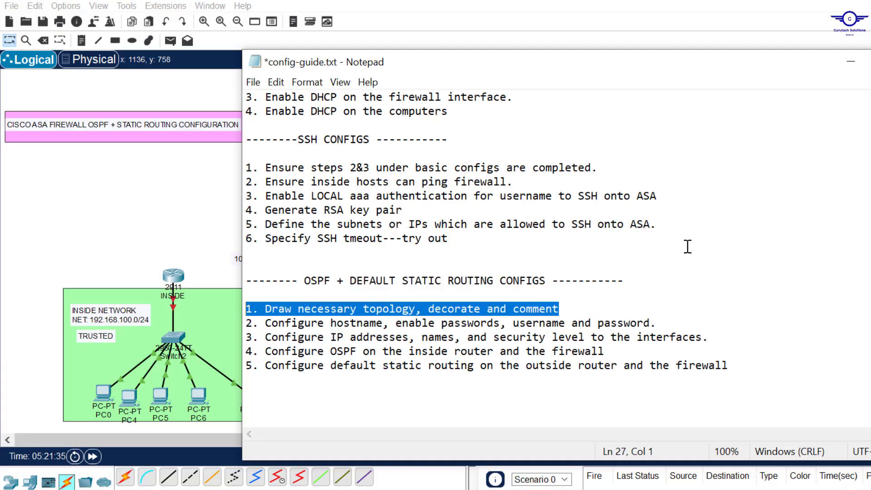
scroll(688, 247, "up", 3)
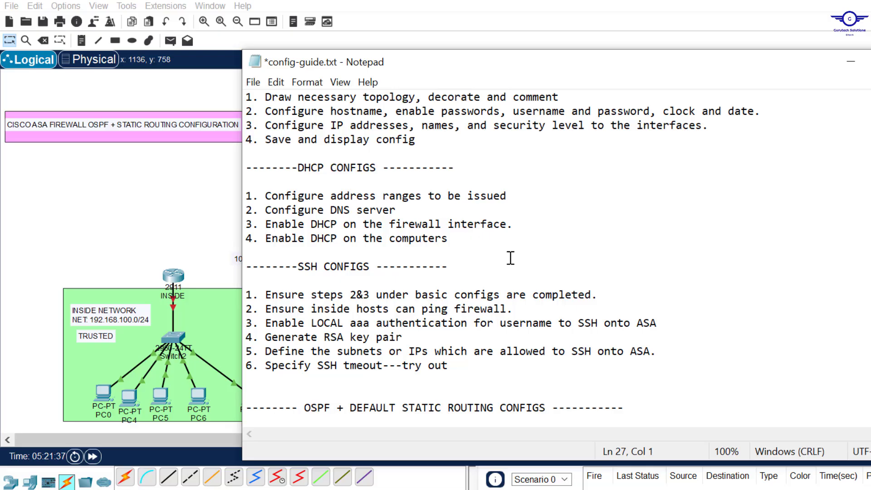
scroll(510, 258, "down", 2)
scroll(510, 257, "up", 3)
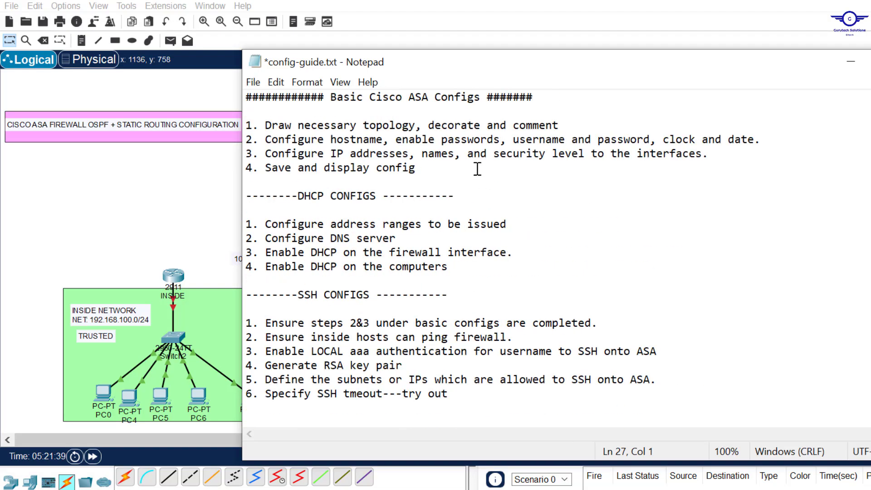
left_click_drag(330, 97, 449, 98)
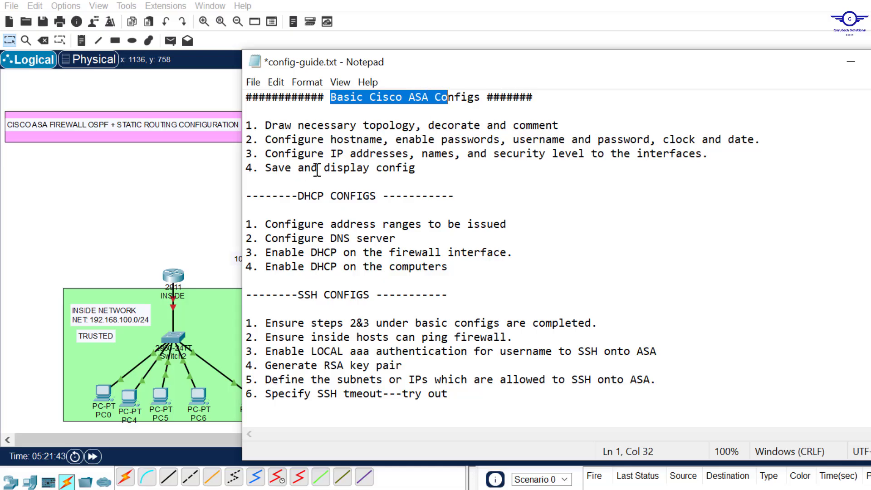
left_click_drag(298, 196, 379, 200)
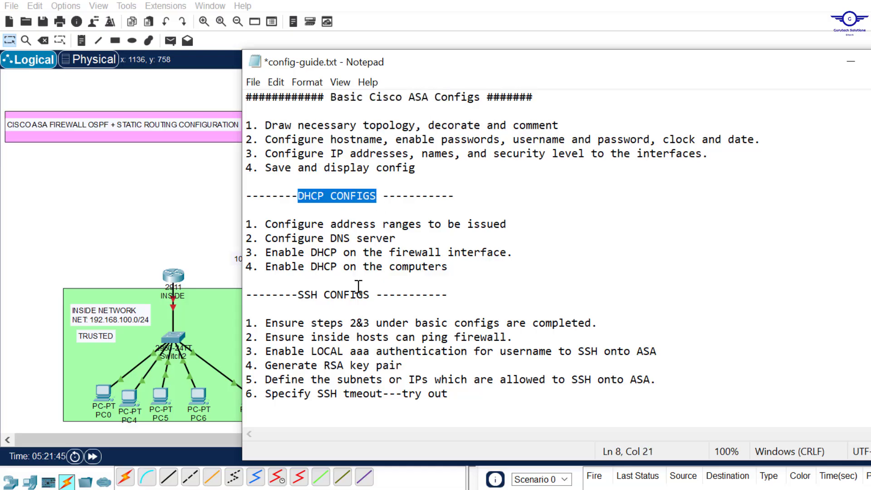
left_click_drag(299, 295, 372, 295)
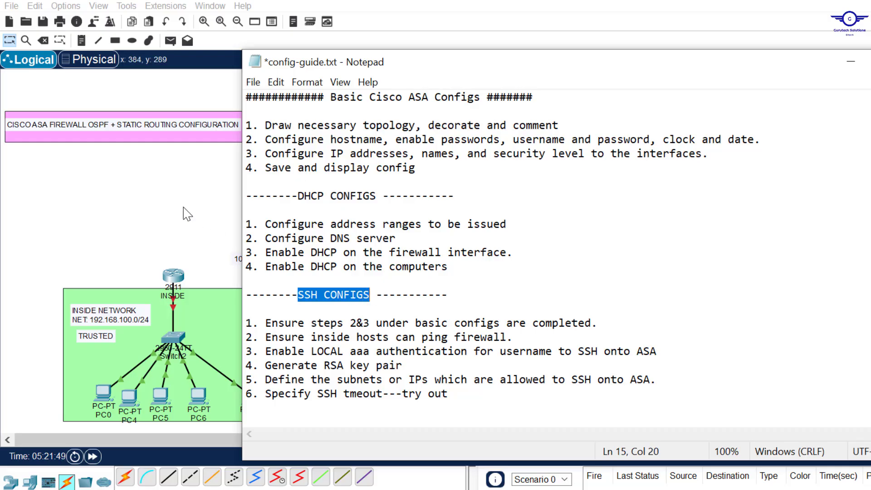
left_click(186, 213)
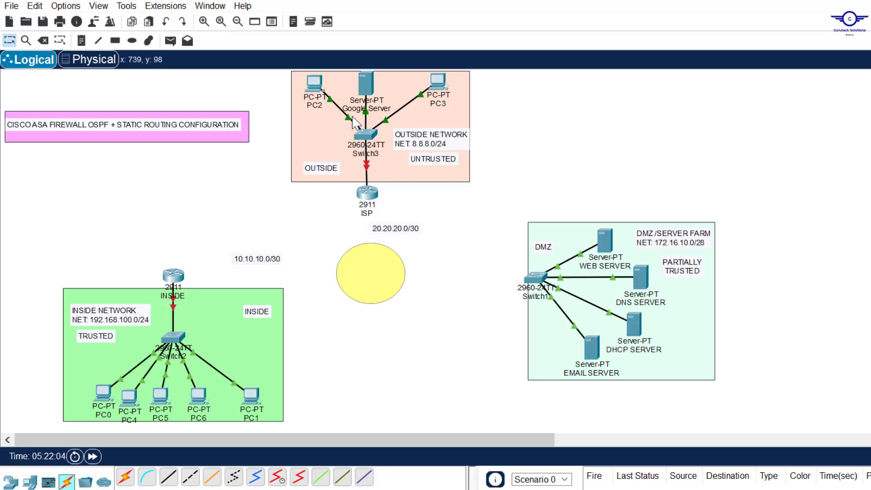
Bring the Packet Tracer firewall topology back in front of the Notepad guide.
mouse_move(353, 122)
Place an ASA 5506-X firewall, ASA1, inside the yellow circle between the INSIDE and ISP routers.
left_click(11, 481)
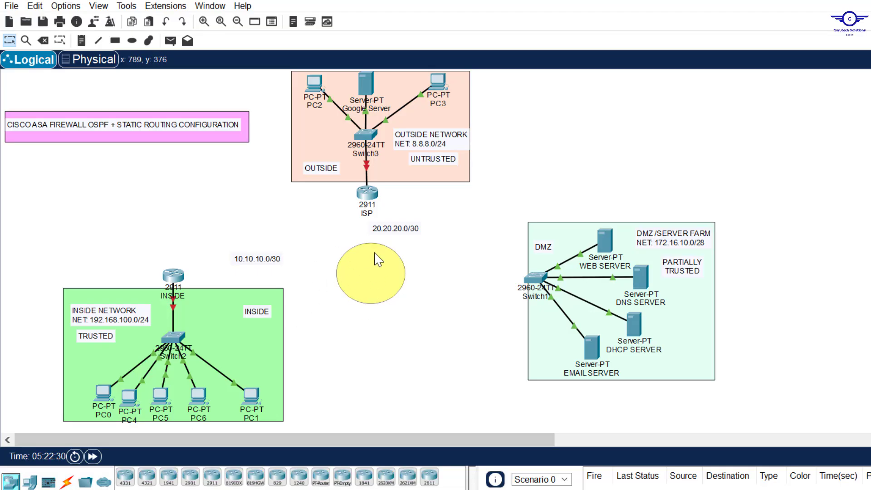
left_click(85, 489)
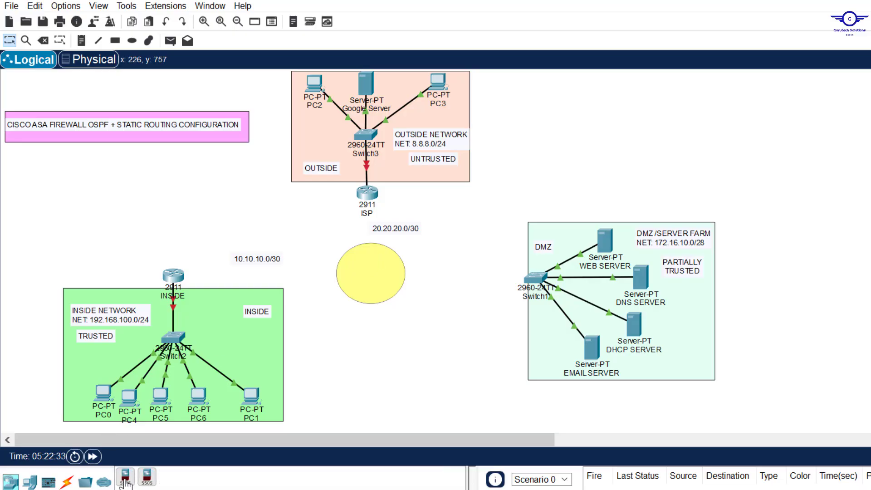
left_click(126, 482)
left_click(367, 261)
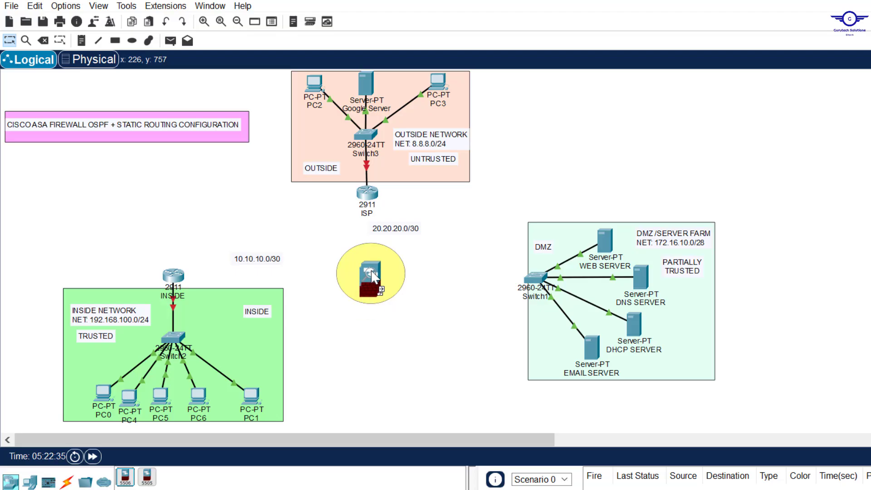
left_click_drag(380, 257, 374, 263)
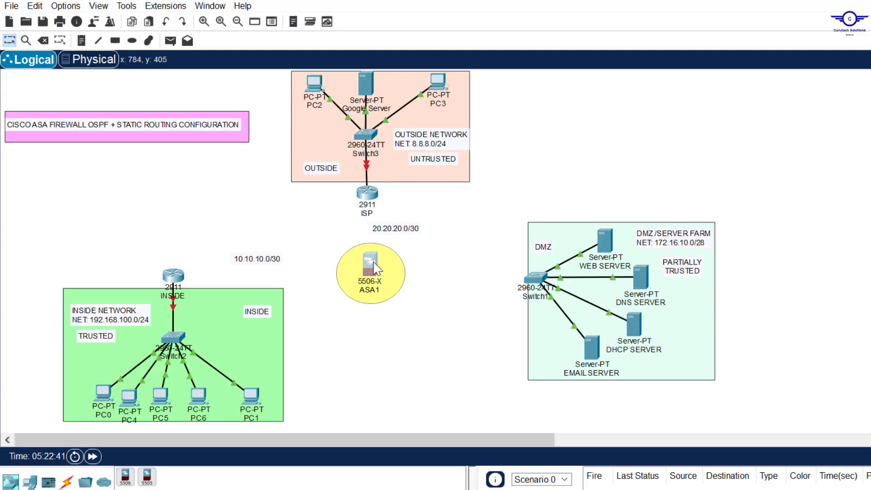
left_click_drag(375, 263, 374, 264)
left_click(67, 481)
left_click(125, 477)
Auto-connect ASA1 to the INSIDE router, the ISP router and DMZ Switch1.
left_click(179, 275)
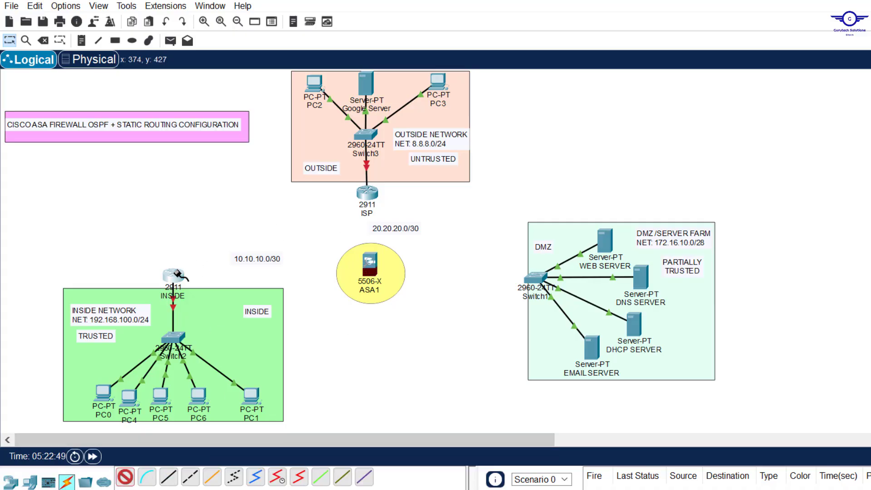
left_click(369, 264)
left_click(125, 477)
left_click(367, 195)
left_click(364, 291)
left_click(368, 265)
left_click(535, 278)
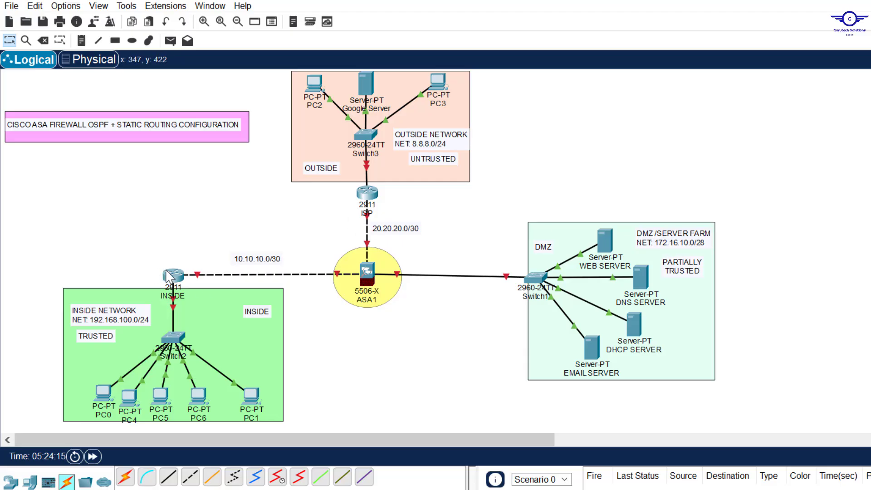
mouse_move(167, 275)
mouse_move(379, 204)
key("alt+Tab")
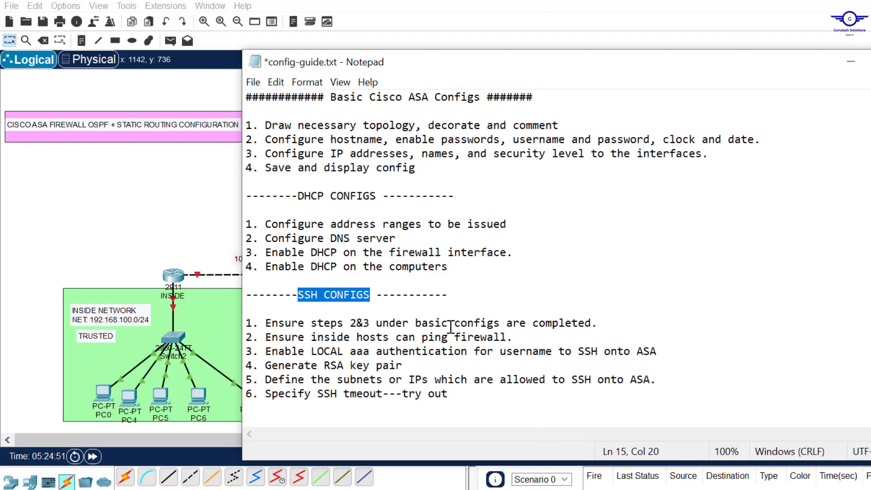
left_click_drag(268, 338, 505, 339)
scroll(505, 340, "down", 4)
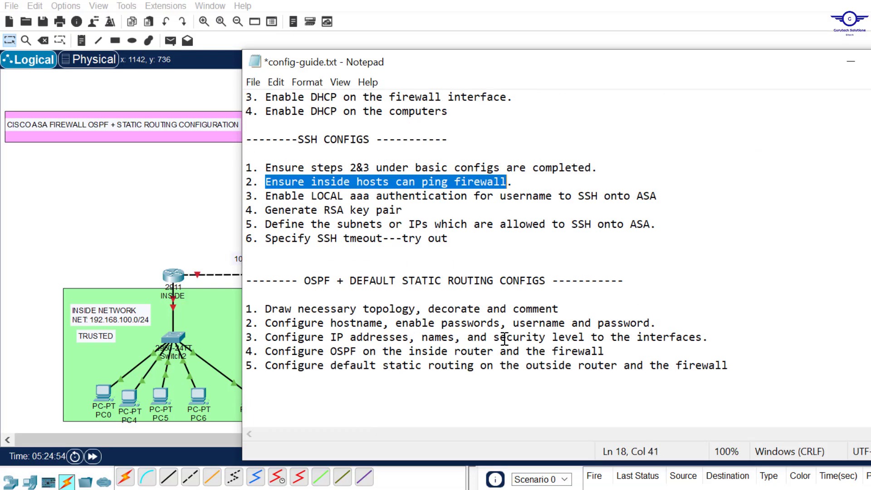
left_click_drag(312, 281, 549, 284)
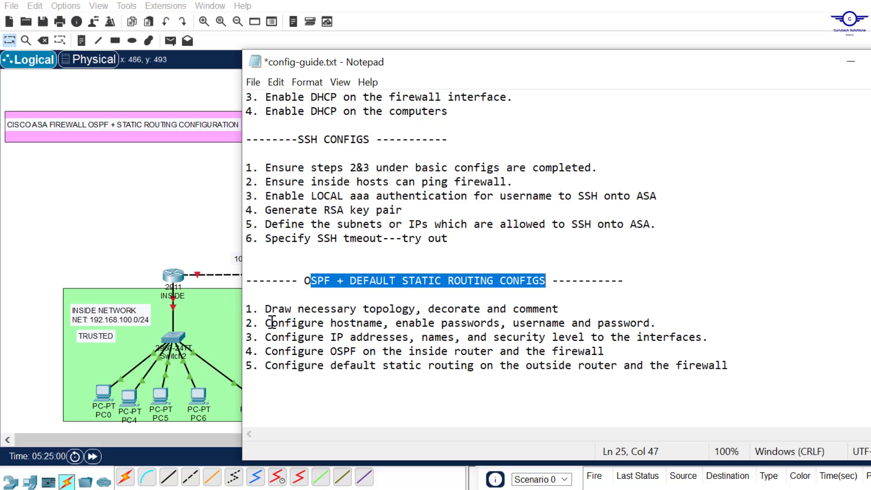
left_click(851, 61)
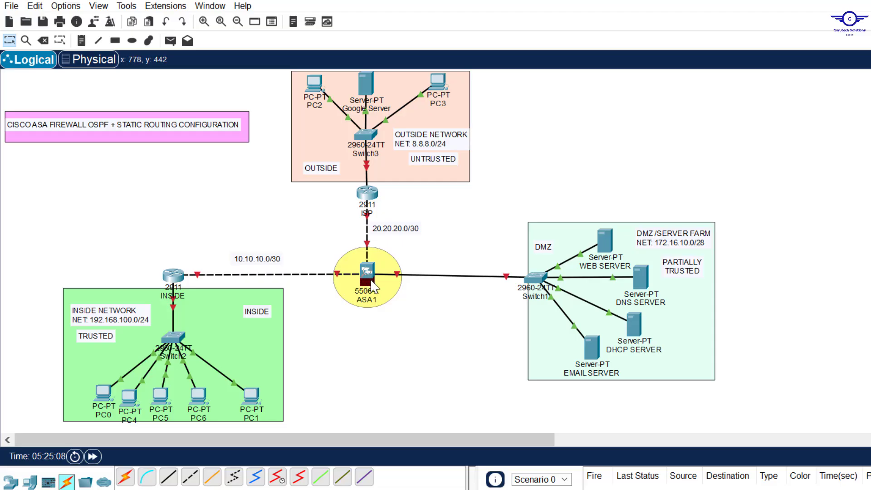
Open ASA1's CLI and enter privileged mode, accepting the empty enable password.
left_click(373, 286)
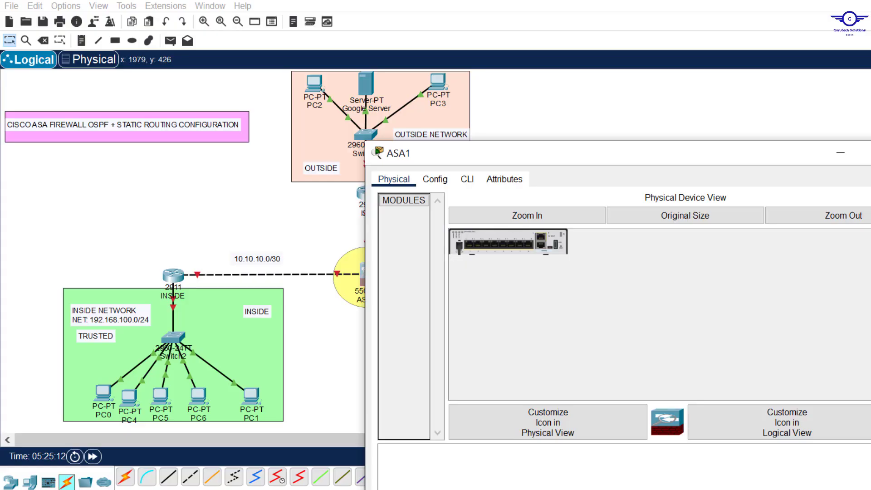
left_click_drag(798, 270, 739, 271)
left_click_drag(526, 162, 610, 83)
left_click(552, 102)
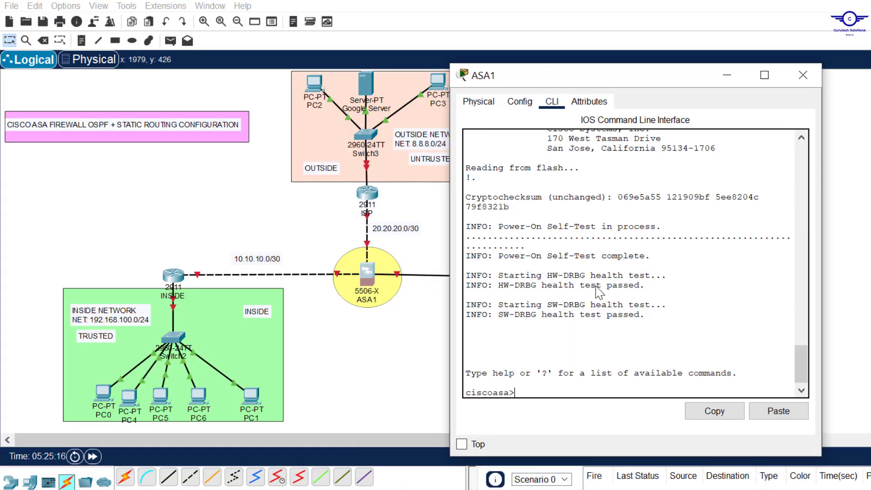
type("en")
key("Return")
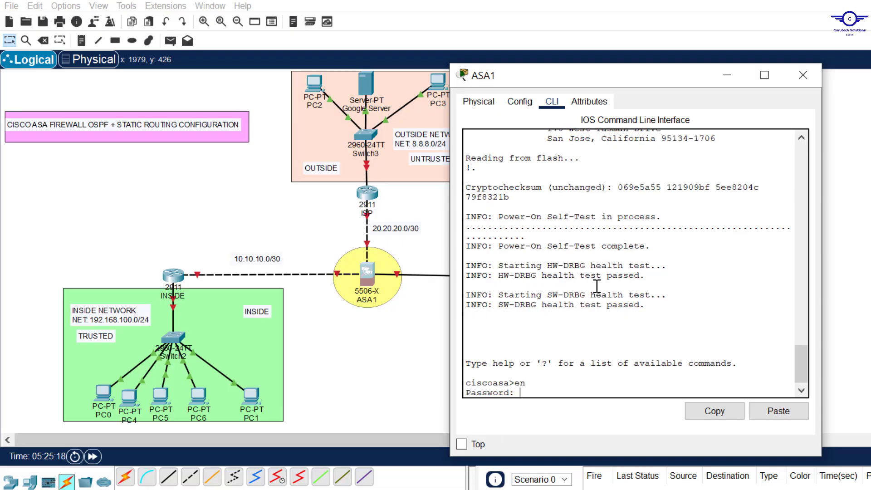
key("Return")
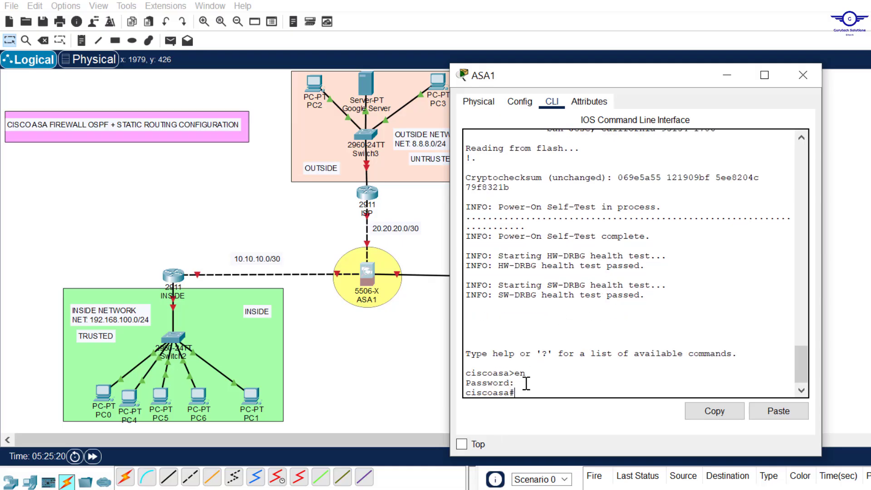
left_click_drag(521, 383, 458, 382)
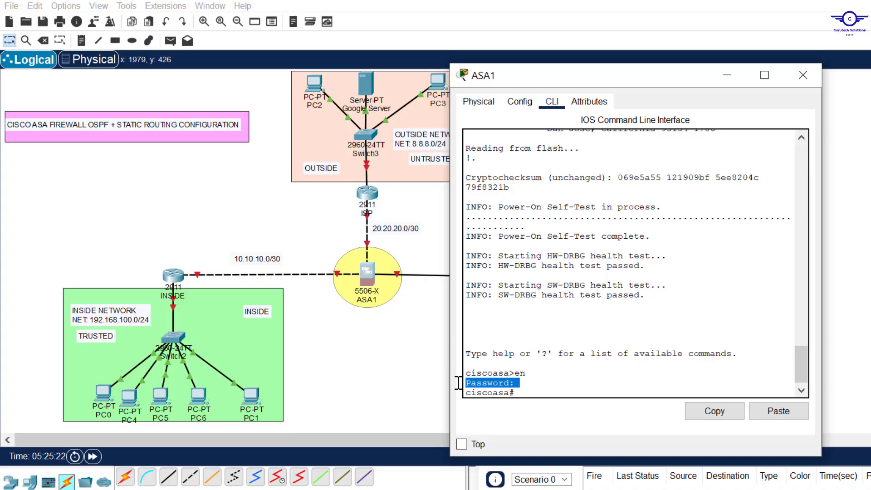
key("Return")
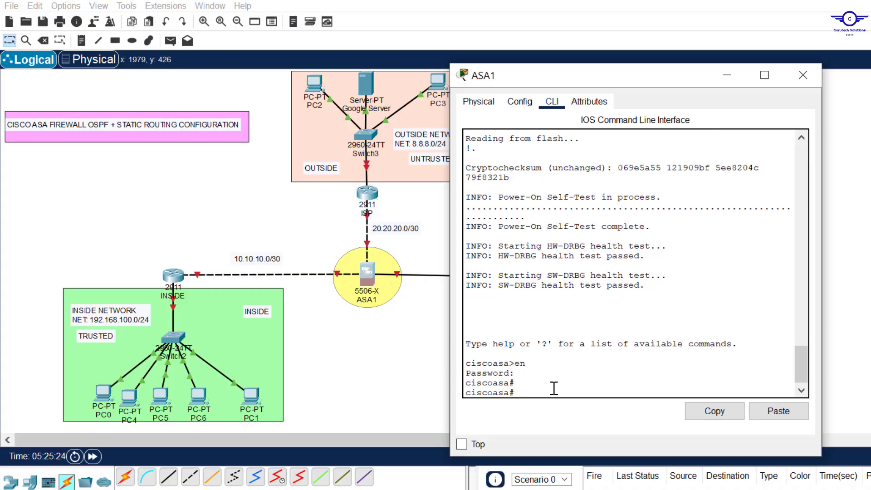
type("en")
key("Return")
key("Return")
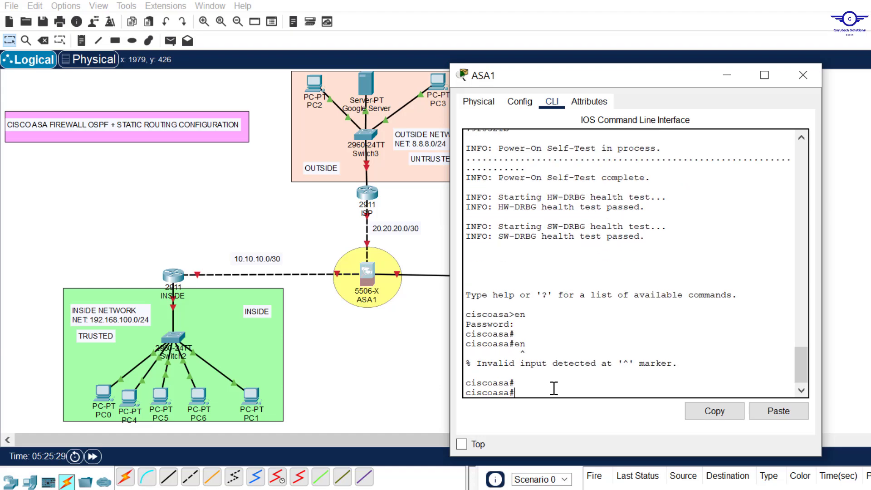
Enter global configuration mode and set the hostname to PERIMETER-FW.
type("conf t")
key("Return")
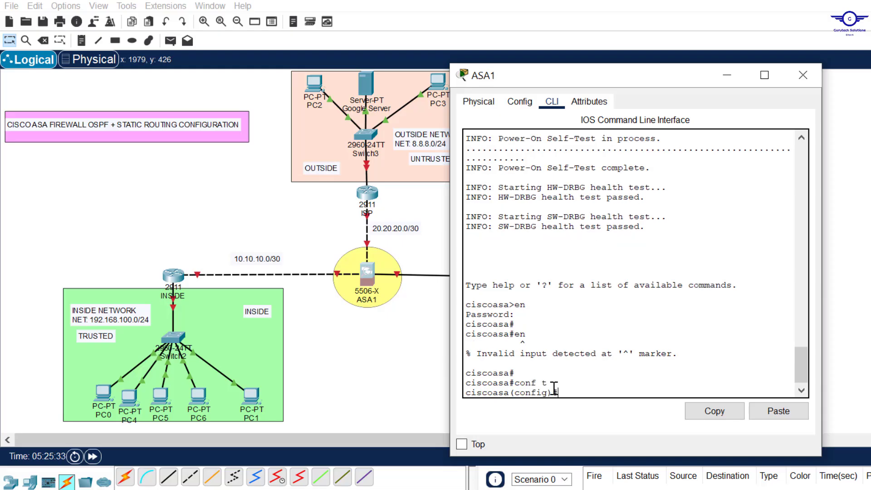
key("Return")
key("Return")
key("Return")
type("host")
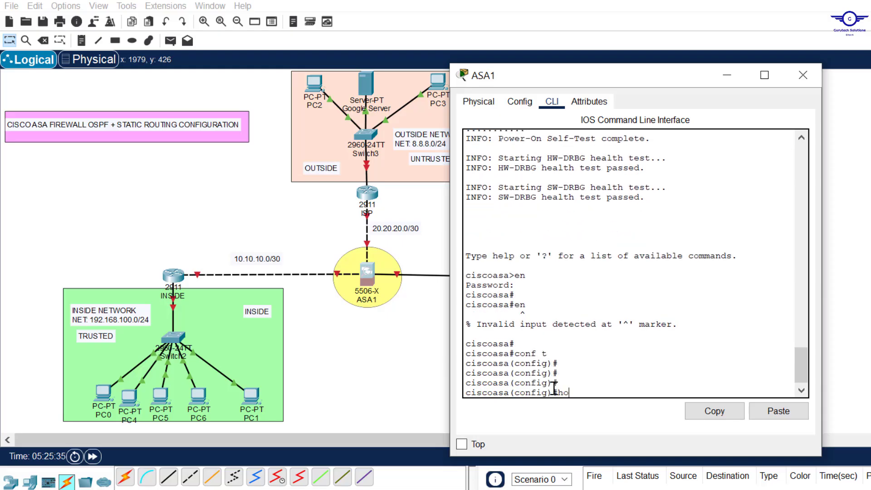
key("Tab")
key("Caps_Lock")
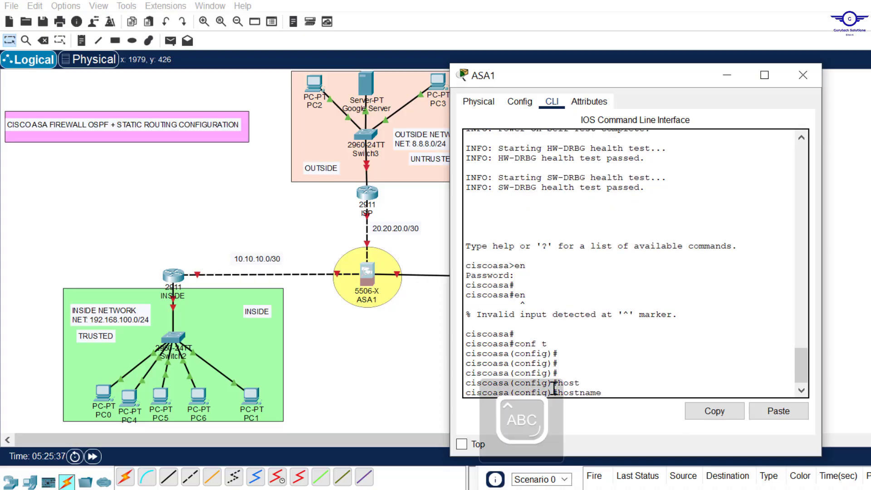
type("PERIMETER")
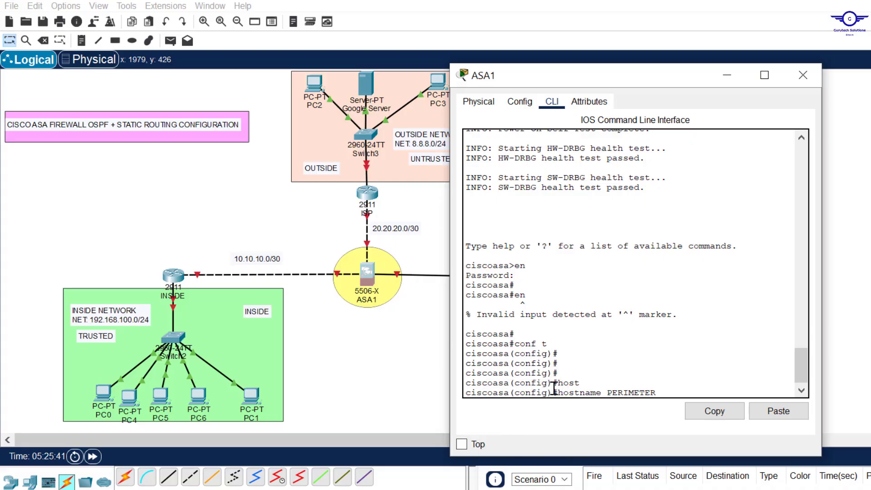
type("-FW")
key("Return")
key("Return")
key("Return")
key("Return")
key("Return")
key("Return")
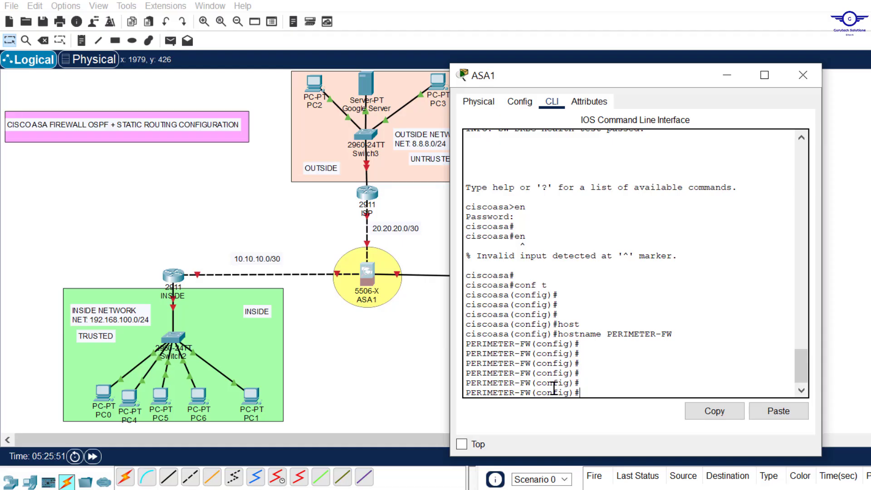
Set the firewall's enable password.
key("Caps_Lock")
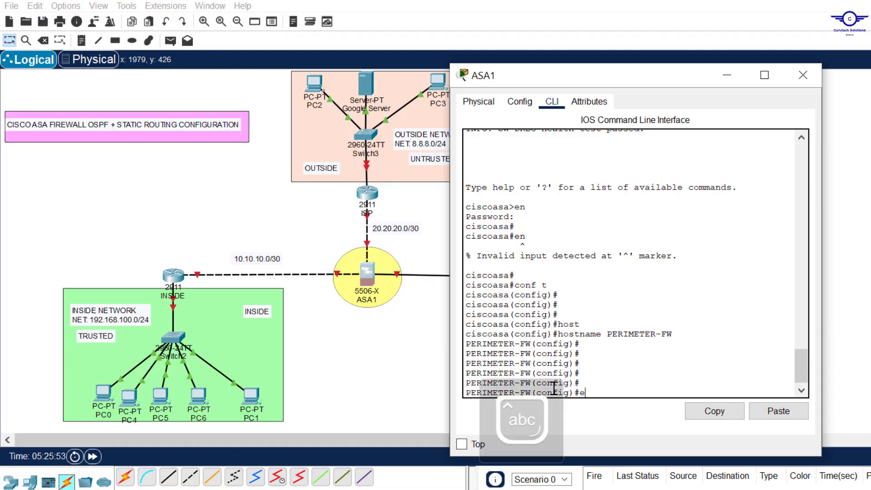
type("na")
key("Tab")
type("p")
key("Caps_Lock")
key("Caps_Lock")
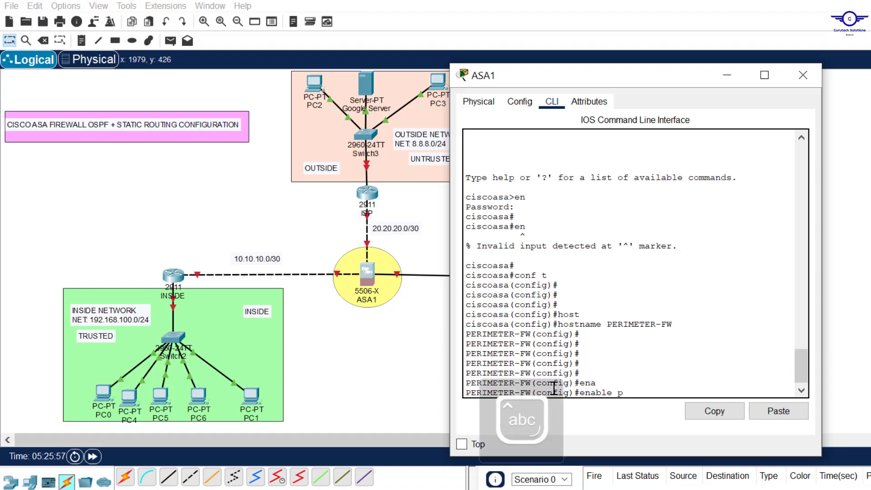
key("Tab")
type("cisco")
key("Return")
key("Return")
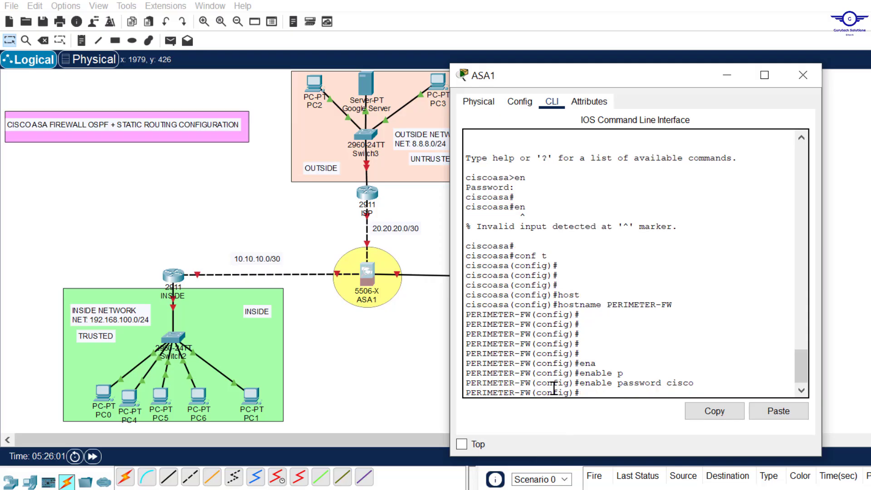
key("Return")
key("Return")
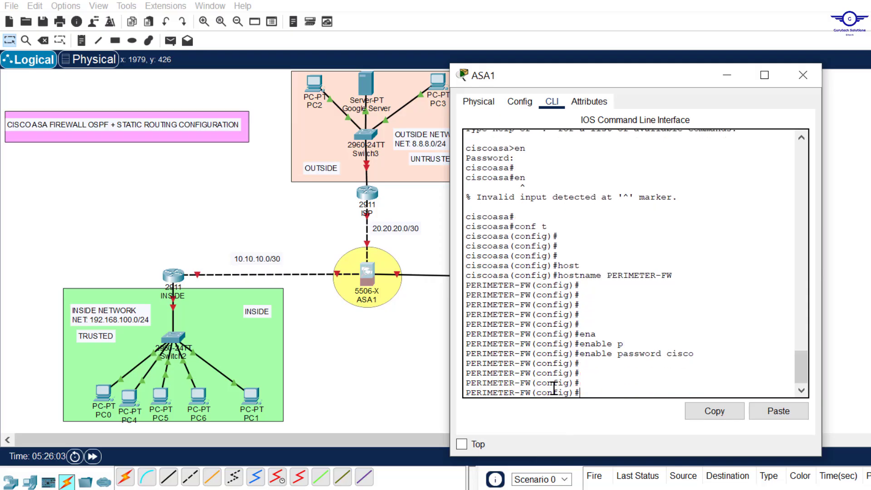
Create a local user account with its password using the username command.
type("user")
key("Tab")
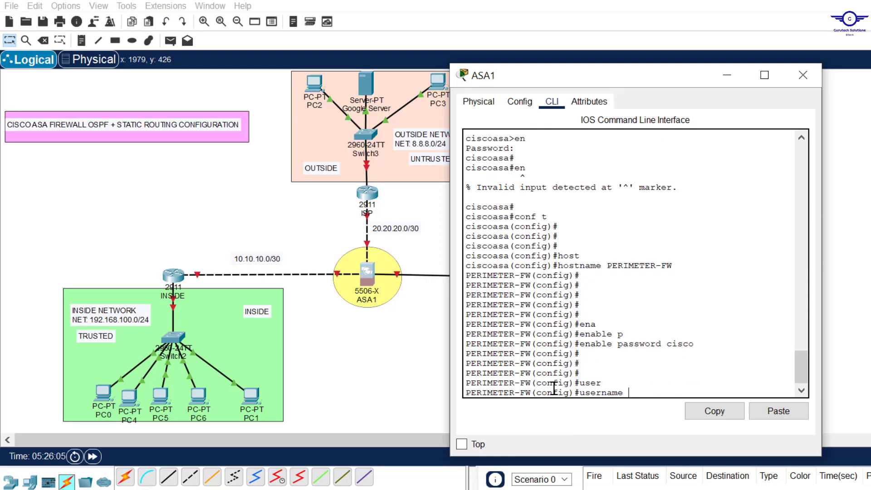
type("cisco pas")
key("Tab")
type("cisco")
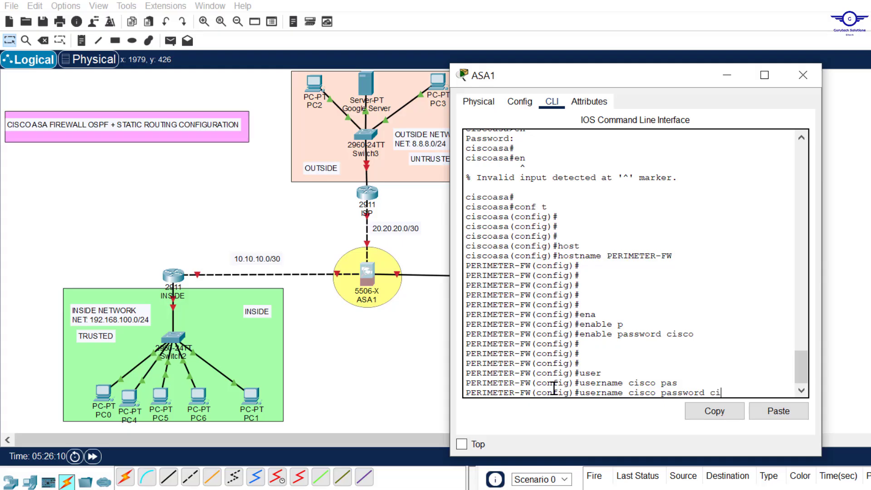
key("Return")
key("Return")
key("Return")
key("Return")
key("Return")
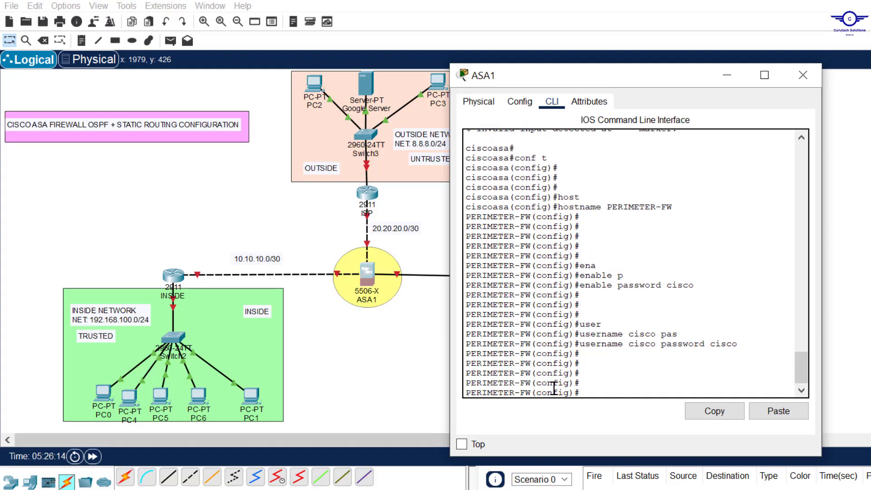
key("alt+Tab")
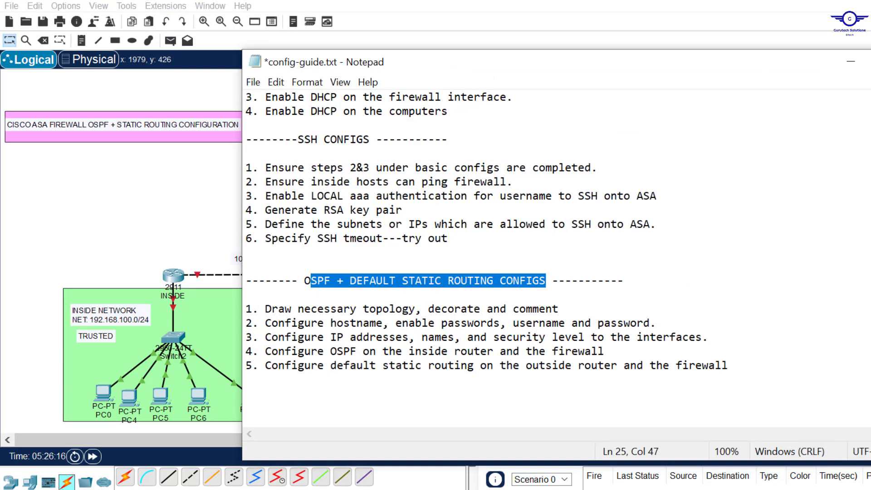
Highlight step 3 of config-guide.txt on interface addressing, then minimize Notepad.
left_click_drag(712, 339, 274, 336)
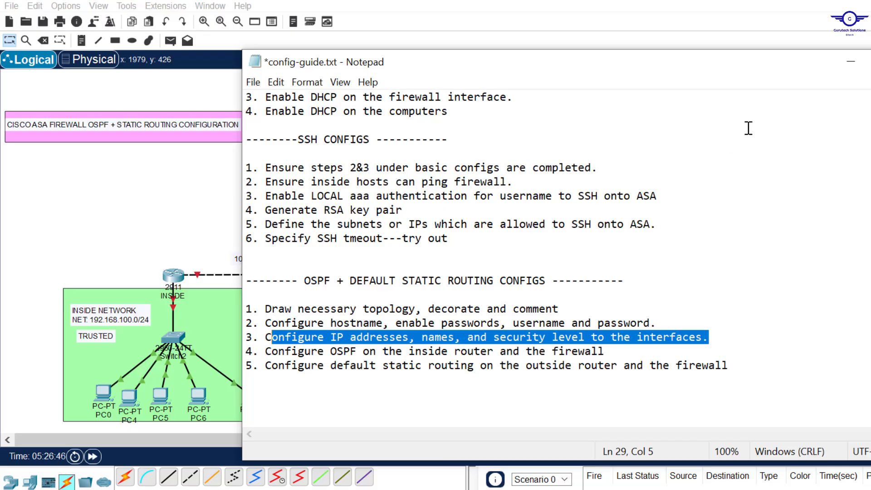
left_click(853, 66)
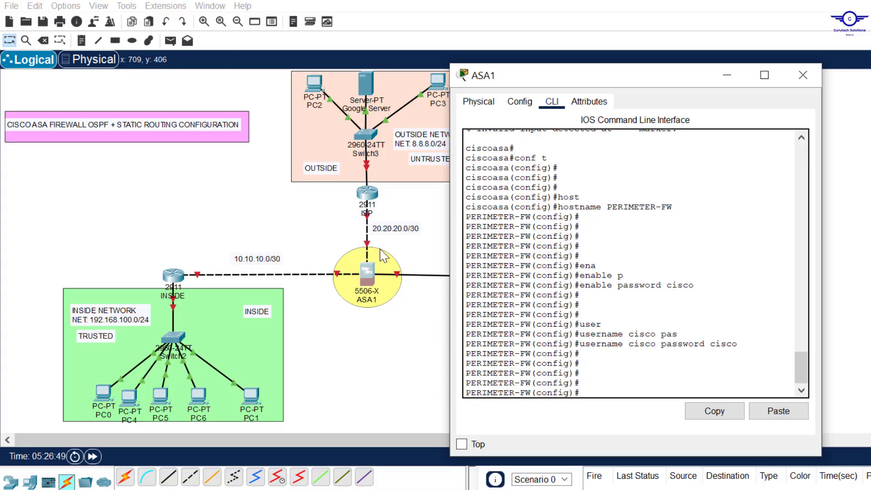
Reopen ASA1's CLI, enter interface gig1/1 and enable it with no shut.
left_click(389, 358)
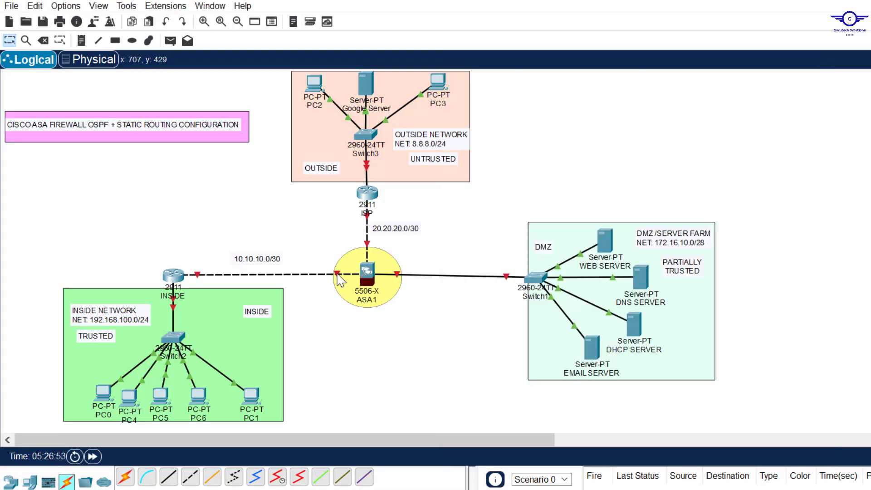
mouse_move(338, 272)
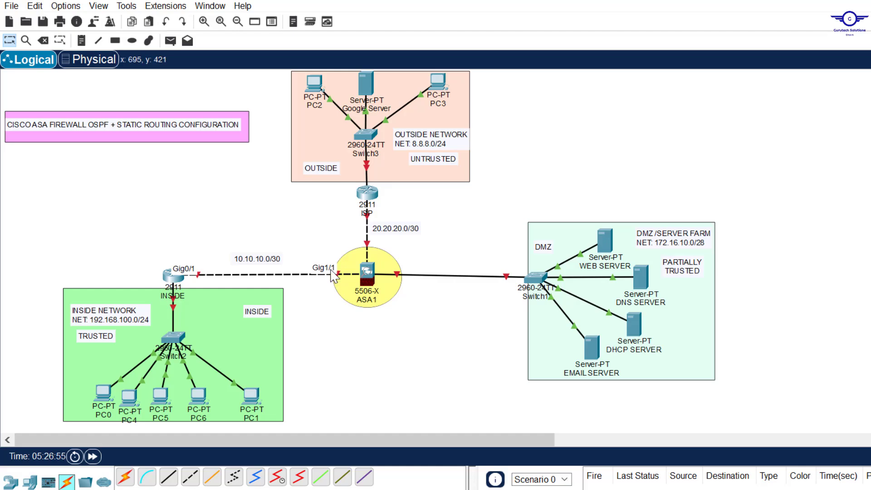
left_click(365, 268)
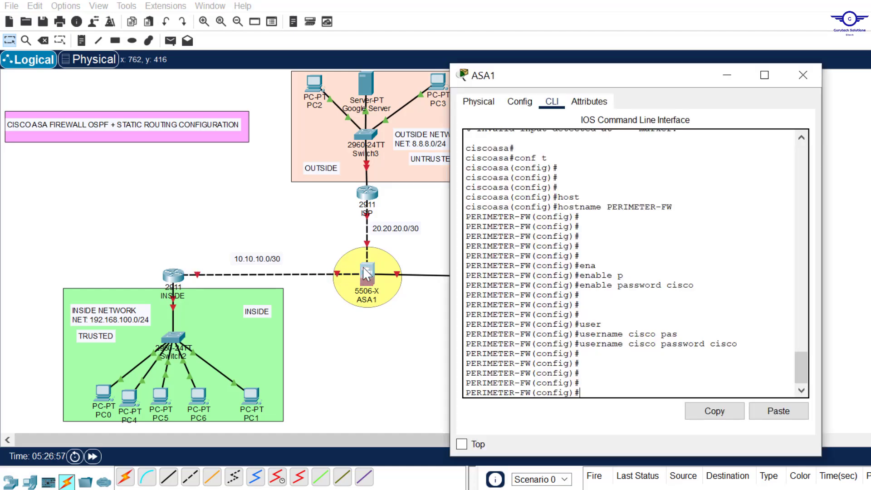
type("int gig1/1")
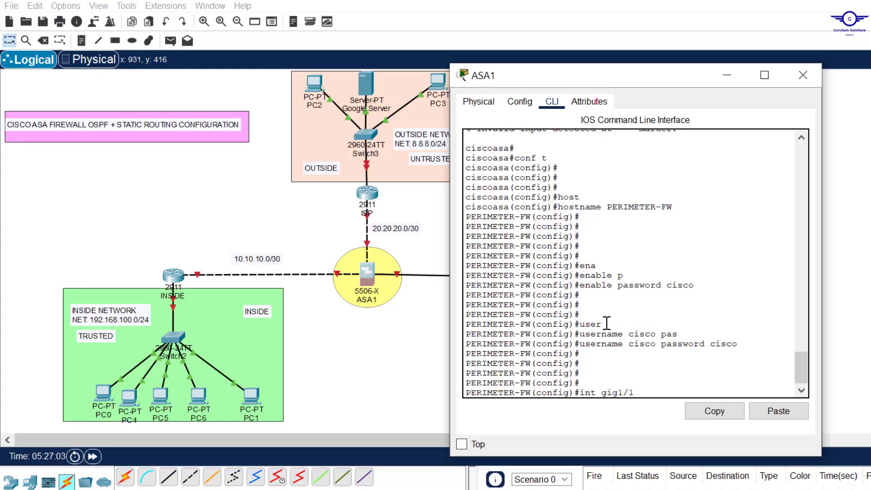
key("Return")
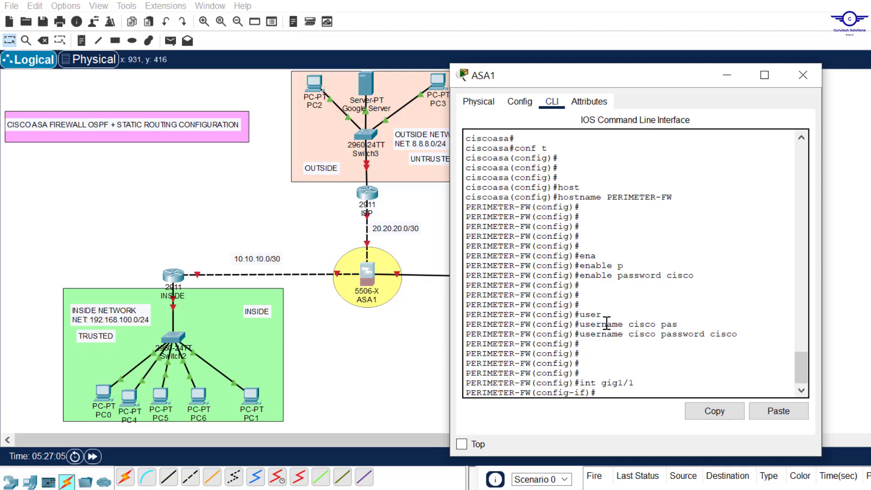
type("no shut")
key("Return")
key("Return")
key("Return")
key("Return")
key("Return")
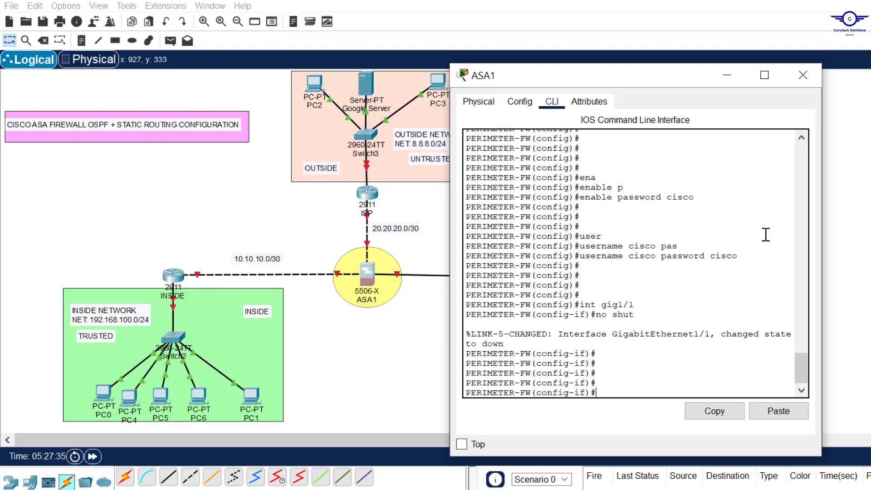
Name the gig1/1 interface INSIDE and give it security-level 100.
type("name")
key("Tab")
type("if")
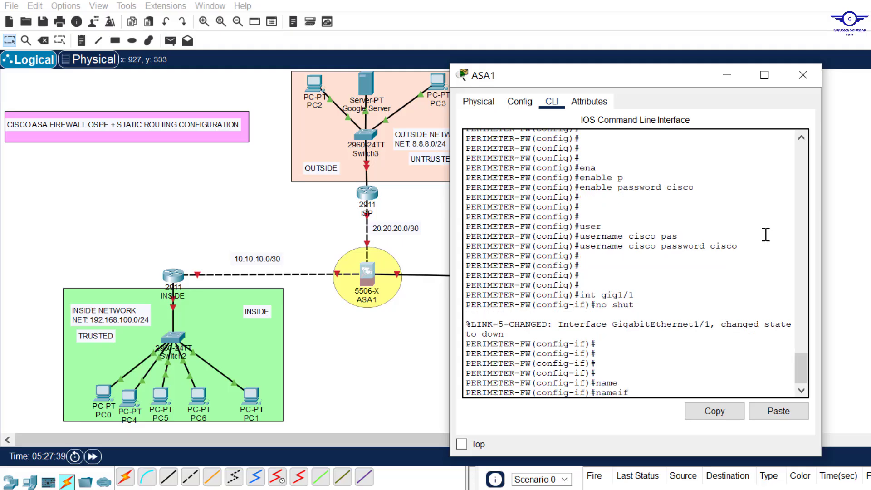
key("Caps_Lock")
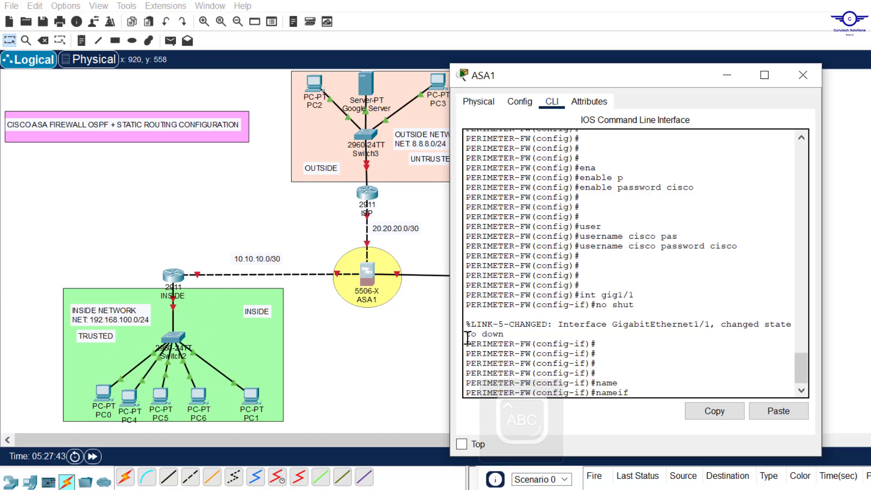
type("INSIDE")
key("Return")
key("Return")
key("Return")
key("Return")
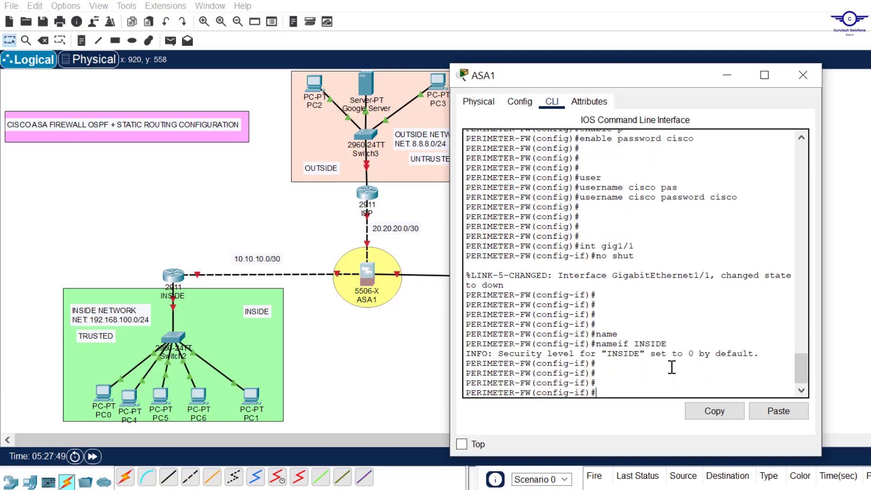
type("sev")
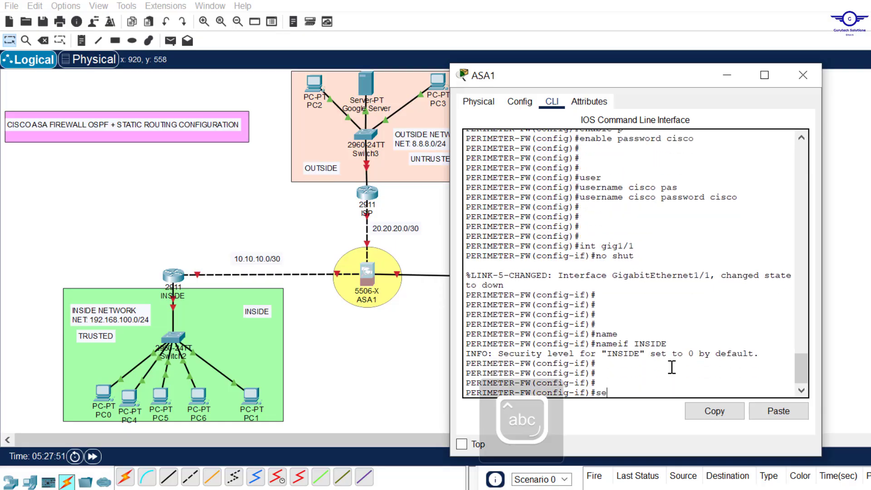
key("Tab")
key("BackSpace")
type("c")
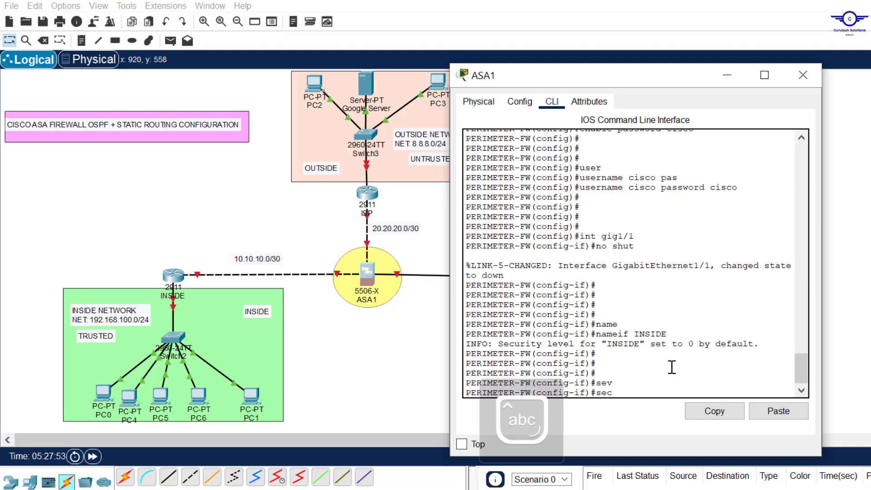
key("Tab")
type("100")
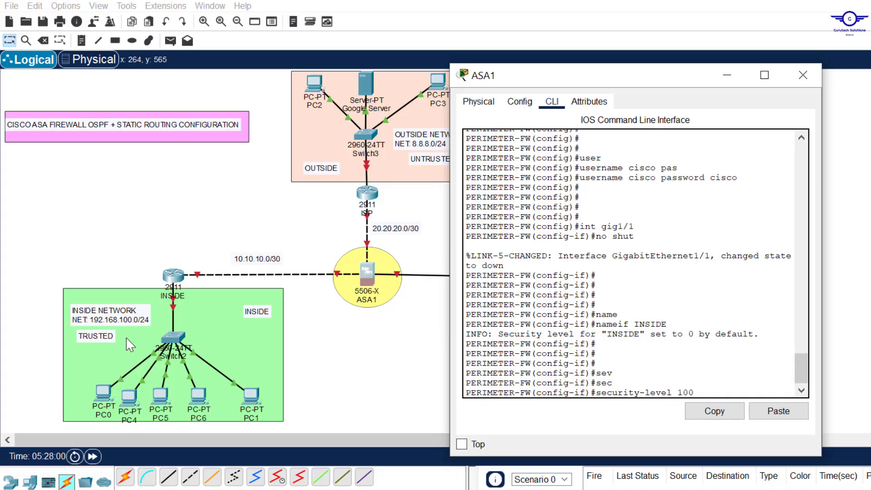
key("Return")
key("Return")
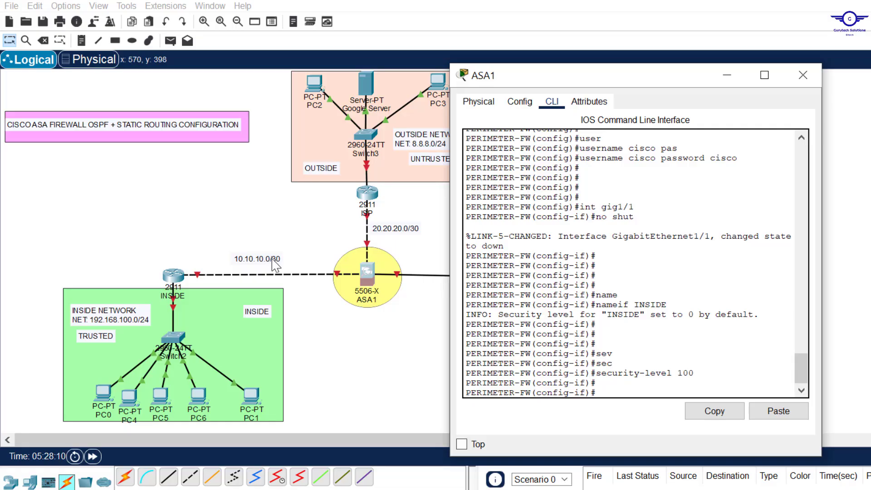
Assign gig1/1 address 10.10.10.1 255.255.255.0, exit interface mode, and return to the topology.
type("ip add 10.10.10.1")
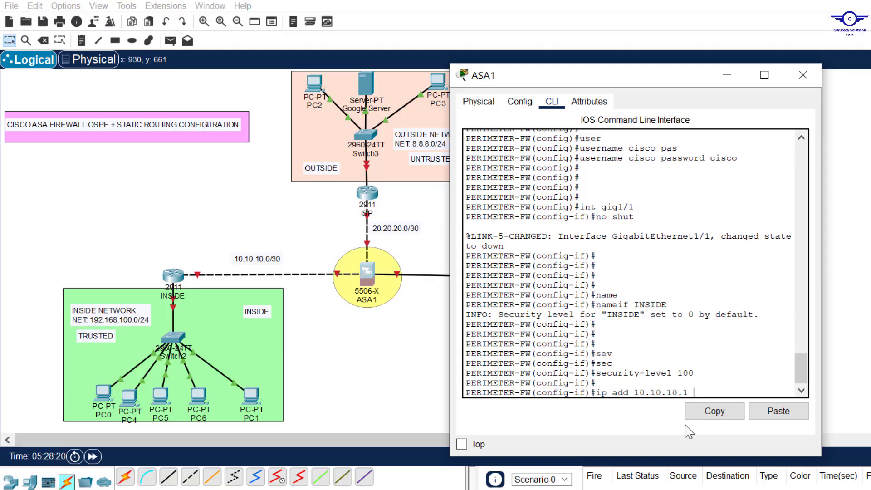
type(" 255.255")
type(".255.0")
key("Return")
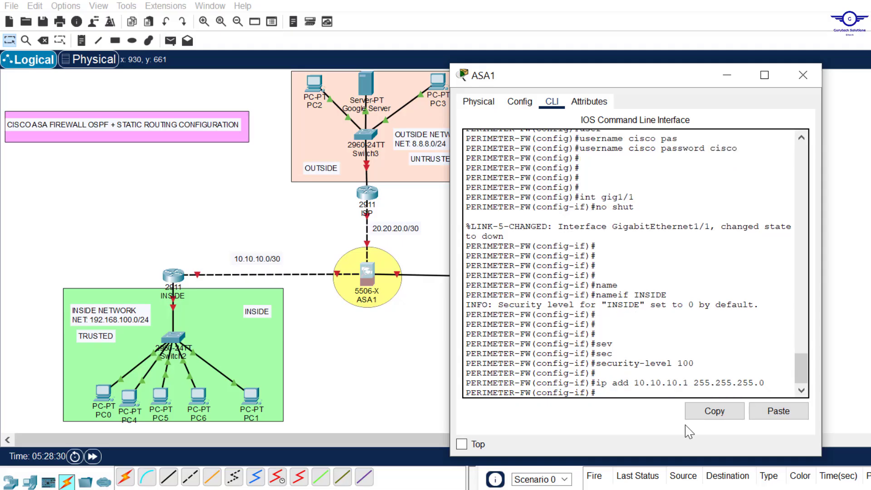
type("ex")
key("Return")
key("Return")
key("Return")
key("Return")
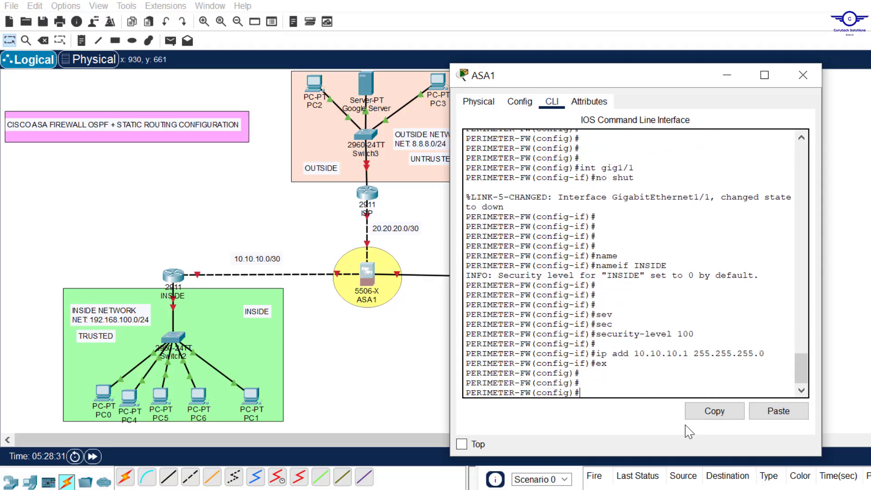
left_click(374, 380)
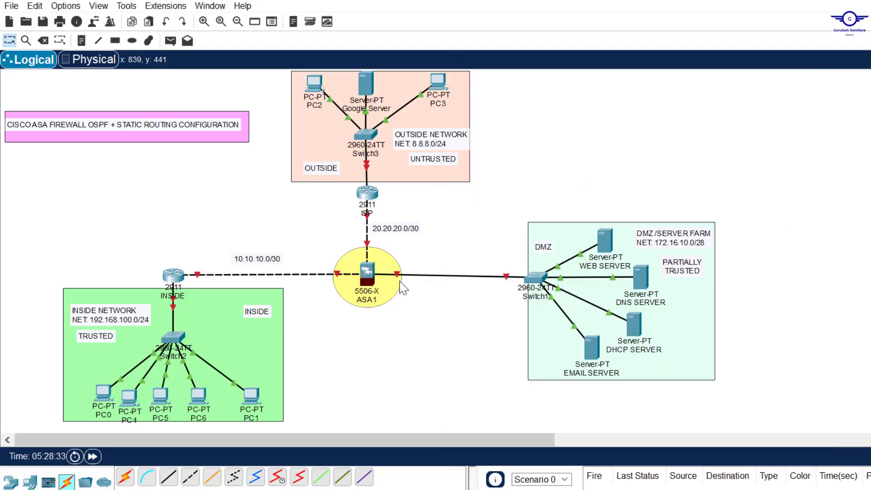
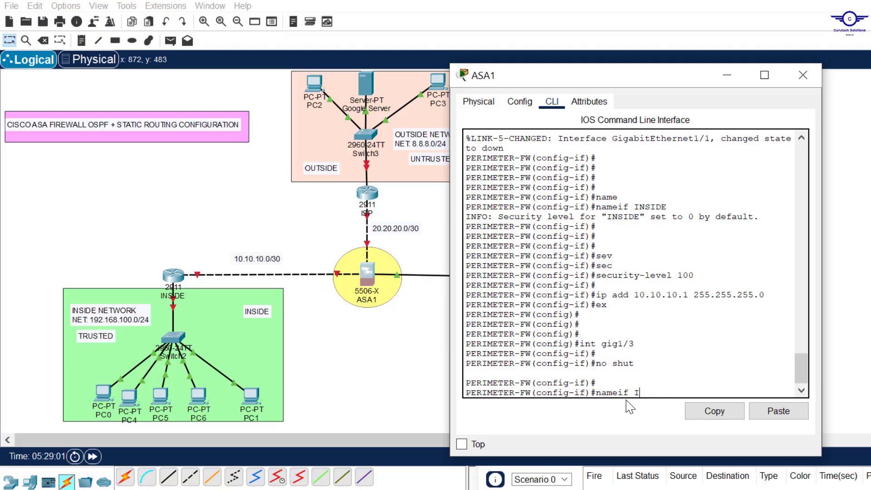
Name gig1/3 DMZ and give it security level 60.
key("BackSpace")
type("DMZ")
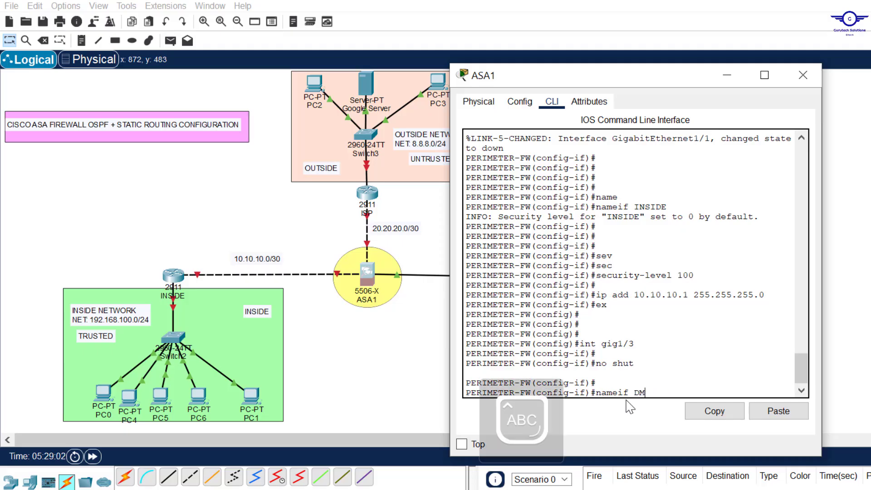
key("Return")
key("Return")
key("Return")
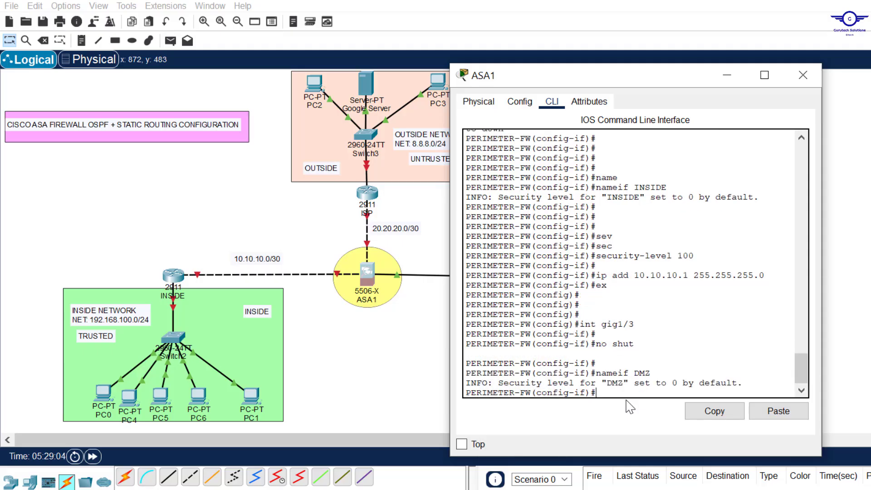
key("Up")
key("Up")
key("Up")
key("Up")
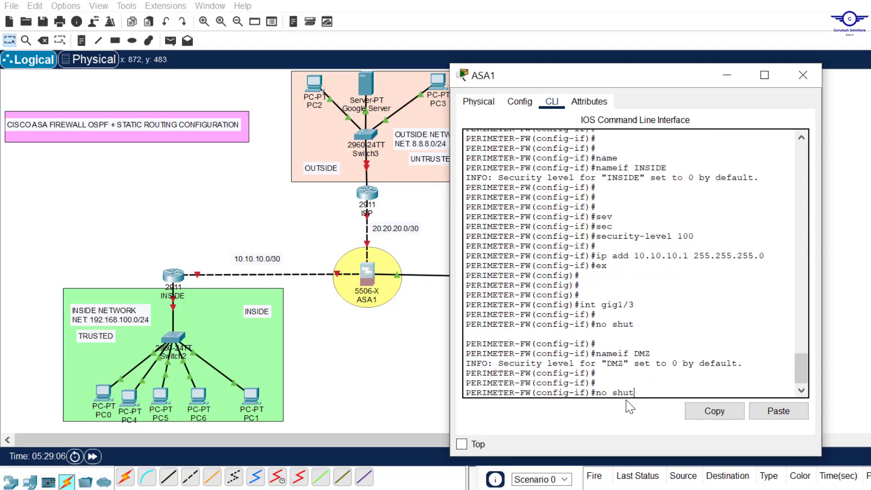
key("Up")
key("Up")
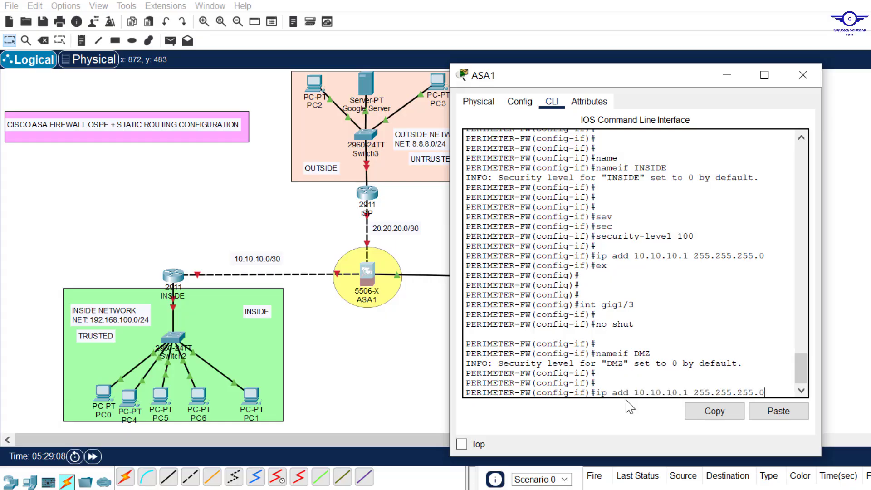
key("BackSpace")
key("BackSpace")
key("BackSpace")
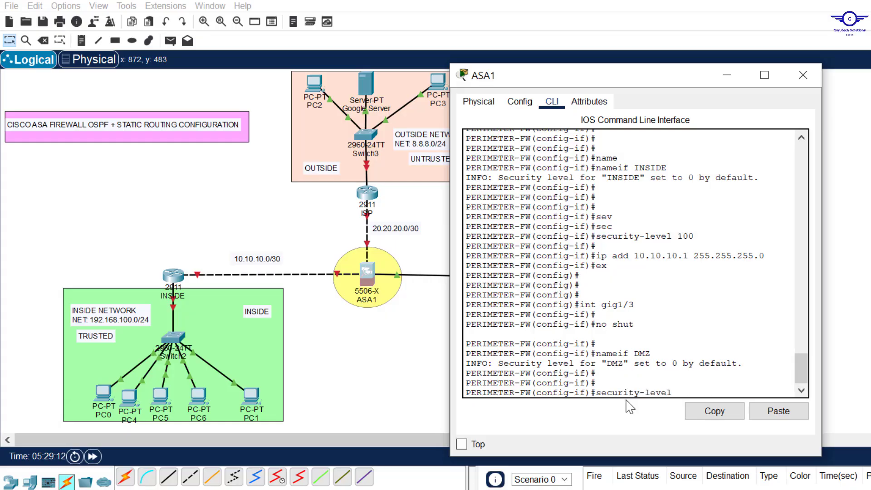
type("60")
key("Return")
key("Return")
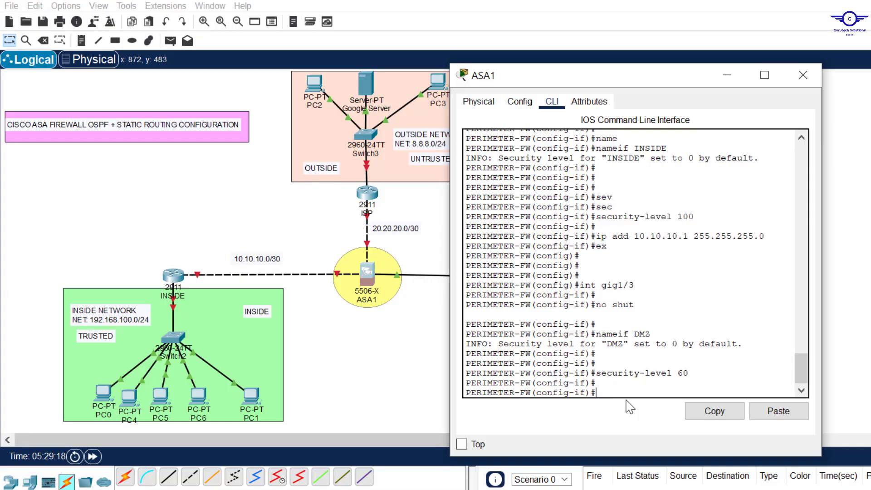
Assign 172.16.10.1 255.255.255.240 to the DMZ interface.
left_click_drag(652, 76, 316, 123)
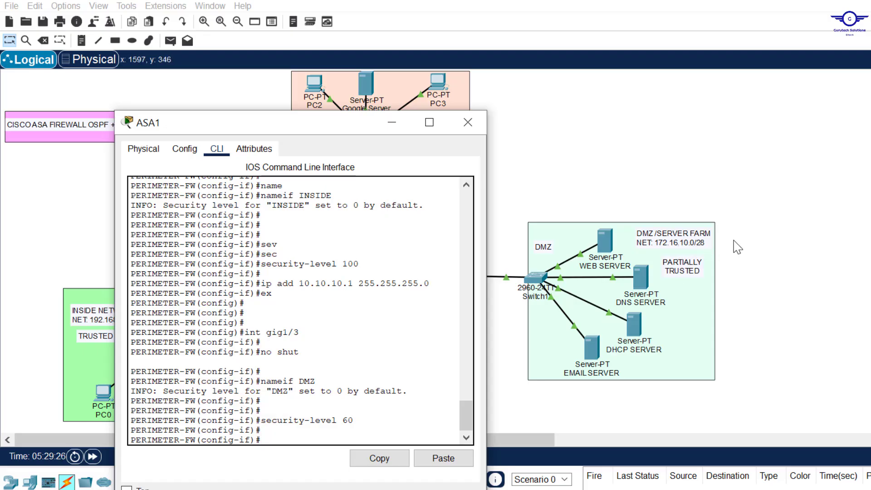
key("Up")
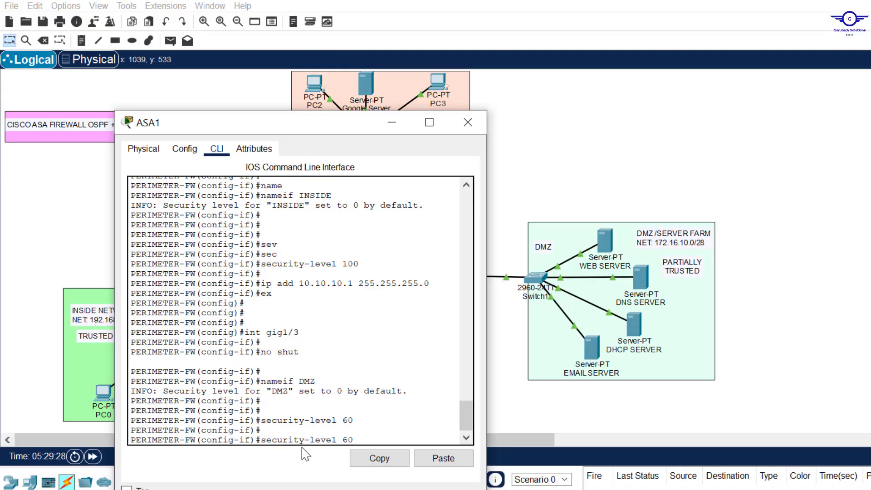
key("Up")
key("Up")
key("Up")
key("Up")
key("Up")
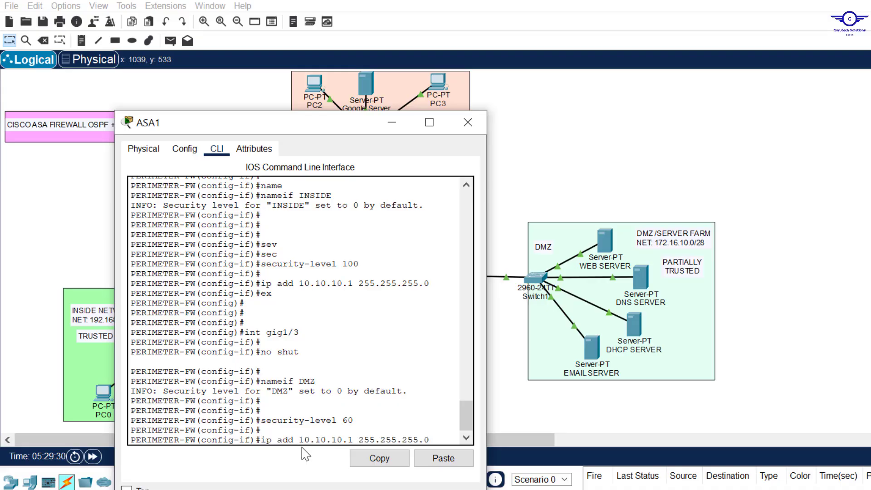
key("Left")
key("Left")
key("Left")
key("Left")
key("Left")
key("Left")
key("Left")
key("Left")
key("Left")
key("Left")
key("Left")
key("Left")
key("Left")
key("Left")
key("Left")
key("Left")
key("Left")
key("Left")
key("Left")
key("BackSpace")
key("BackSpace")
type("172")
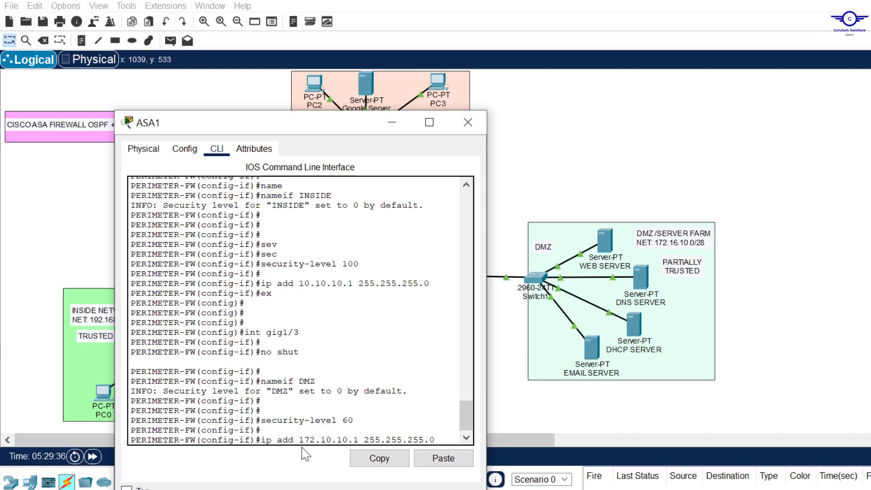
key("Delete")
type("6")
key("Right")
key("Right")
key("Right")
key("Right")
type("24")
key("Return")
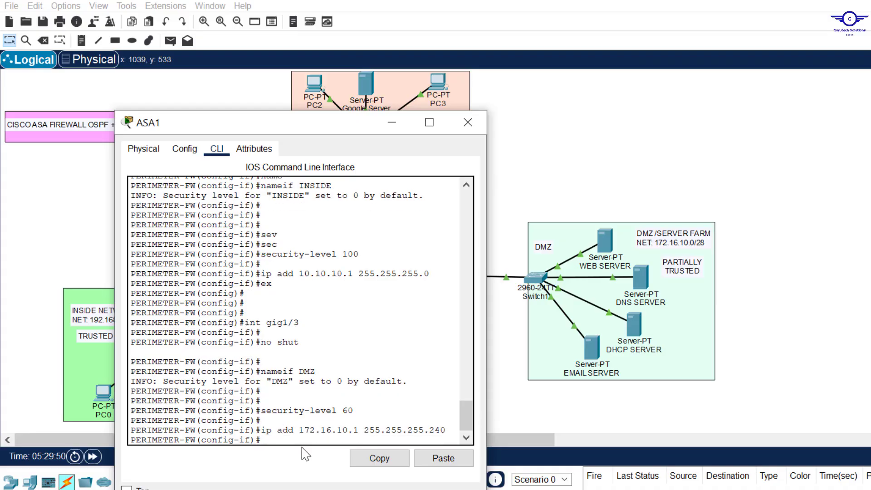
Exit interface configuration and close the ASA1 console.
type("EXIT")
key("Return")
key("Return")
key("Return")
left_click(544, 213)
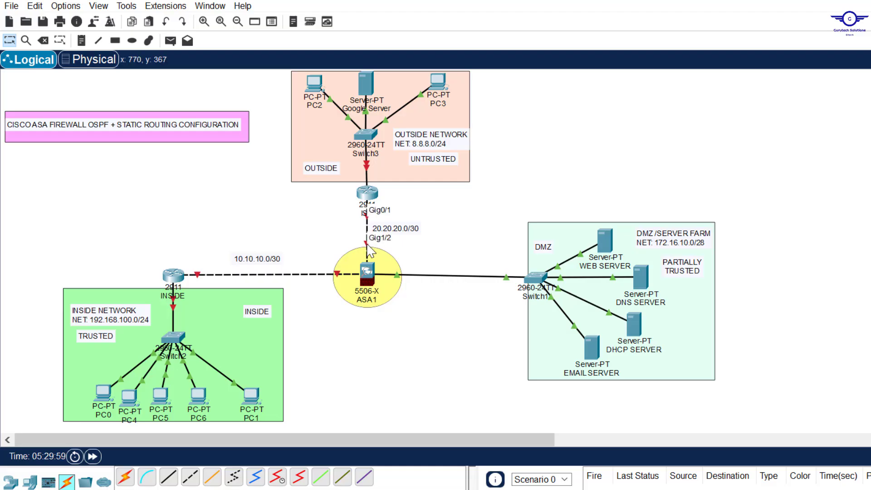
Reopen the ASA1 console and enter configuration for interface gig1/2.
left_click(365, 278)
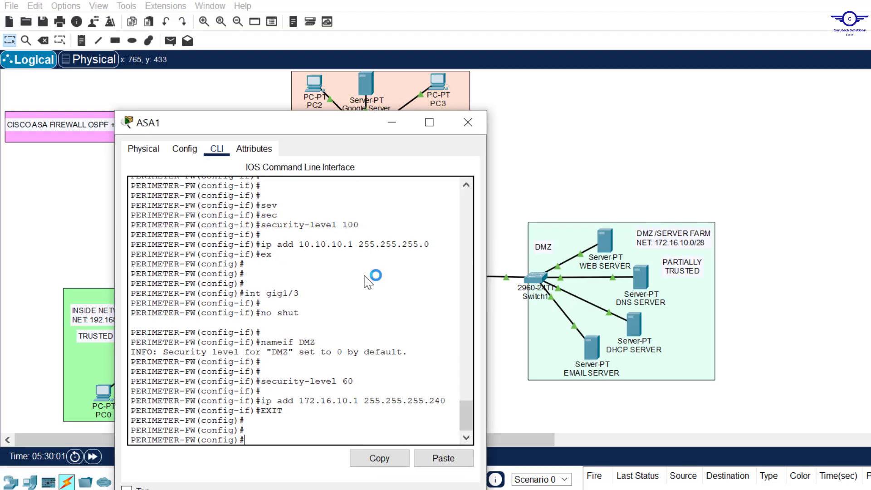
left_click_drag(314, 130, 655, 121)
type("EXIT")
key("Up")
key("Up")
key("Up")
key("Up")
key("Up")
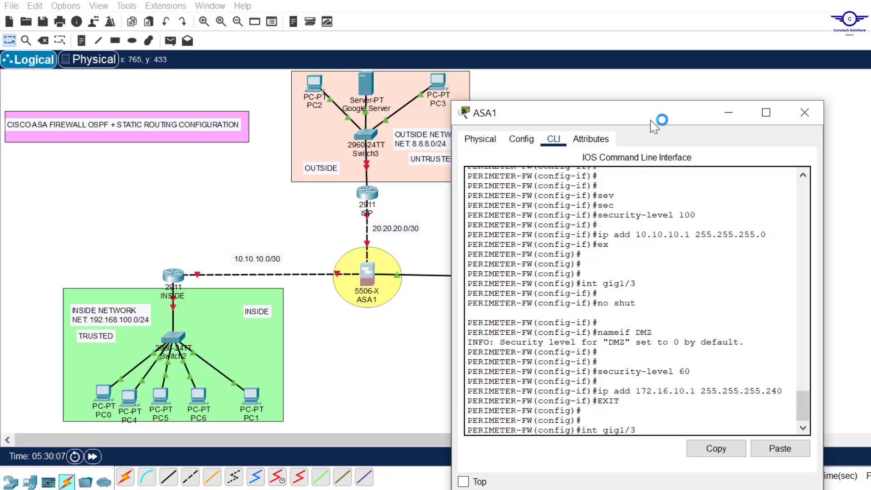
key("BackSpace")
type("2")
key("Return")
key("Return")
key("Return")
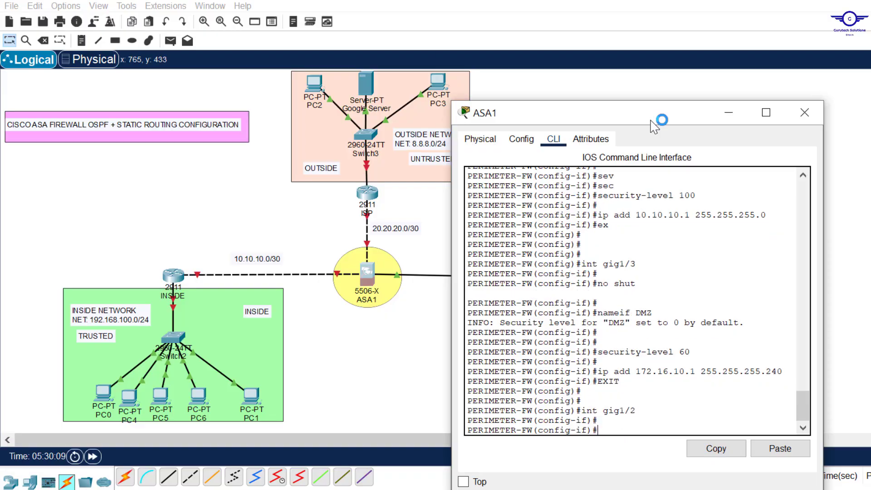
Enable gig1/2, name it OUTSIDE and set security level 0.
key("Up")
key("Up")
key("Up")
key("Up")
key("Up")
key("Up")
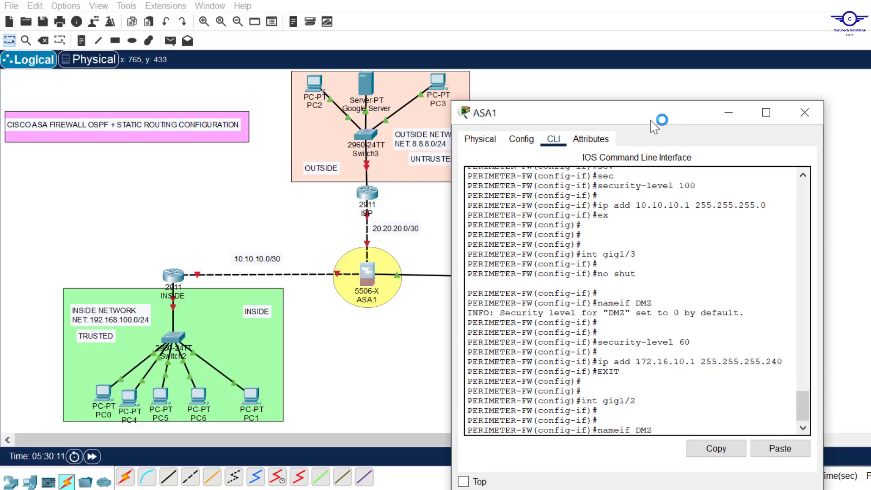
key("Return")
key("Return")
key("Return")
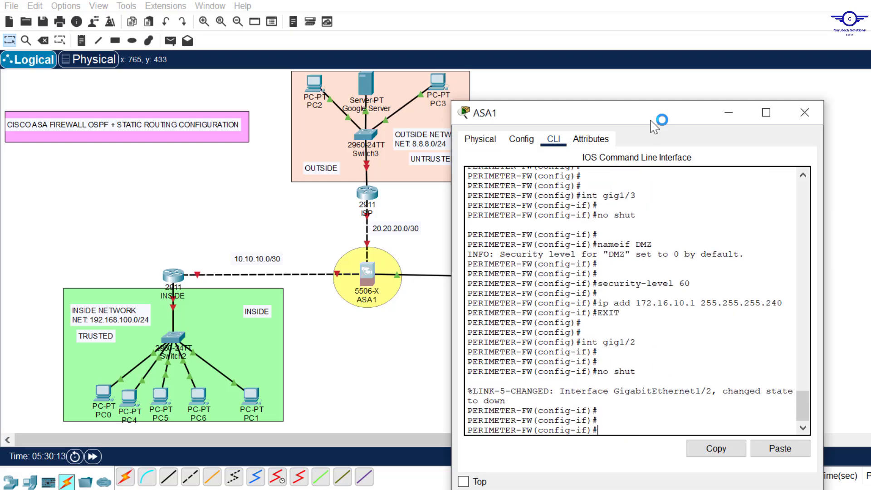
key("Up")
key("Up")
key("Up")
key("Up")
key("Up")
key("Up")
key("Up")
key("Down")
key("Down")
key("Down")
key("Down")
key("Down")
key("Down")
key("Up")
key("Up")
key("Up")
key("Up")
key("Up")
key("BackSpace")
key("BackSpace")
key("BackSpace")
type("O")
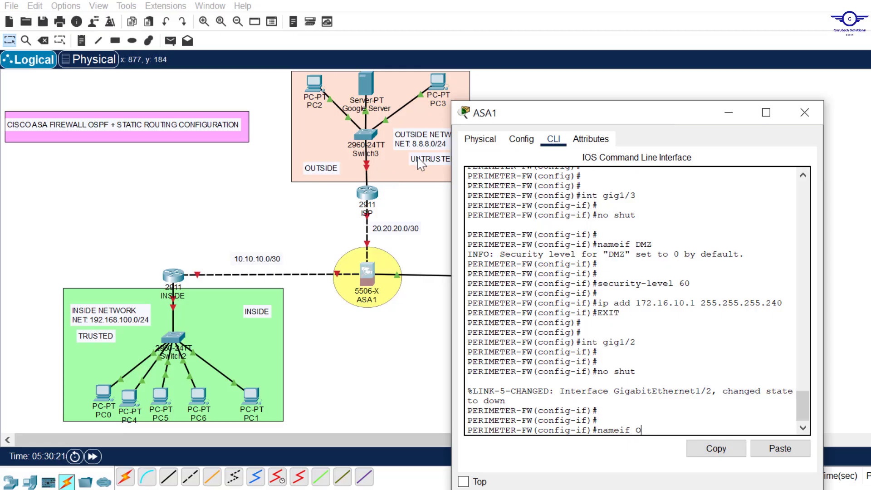
type("UTSIDE")
key("Return")
key("Return")
key("Return")
key("Return")
type("SEC")
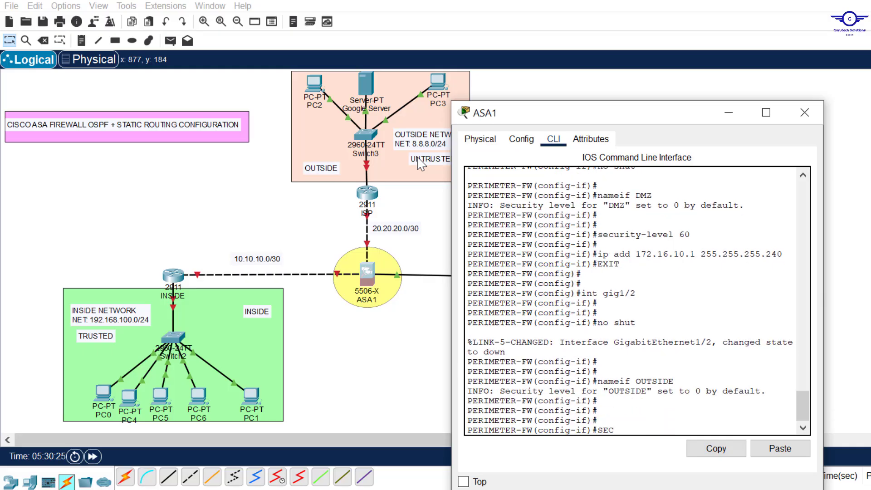
key("Tab")
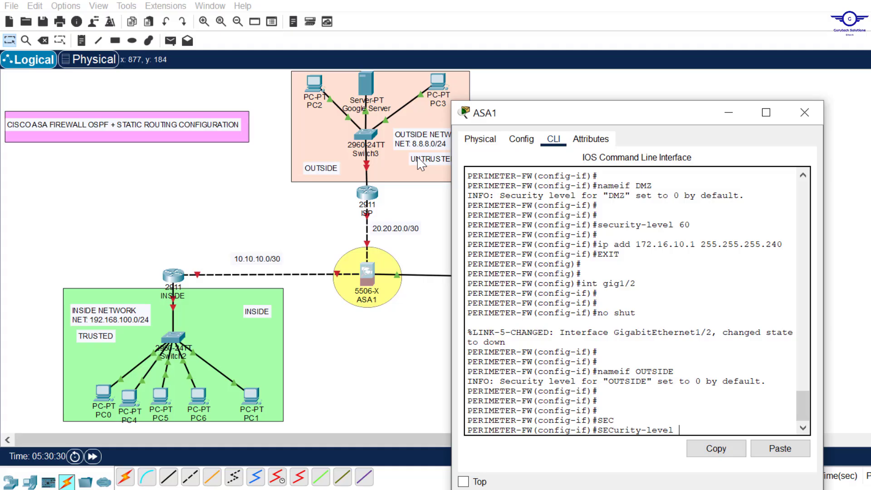
type("0")
key("Return")
key("Return")
key("Return")
key("Return")
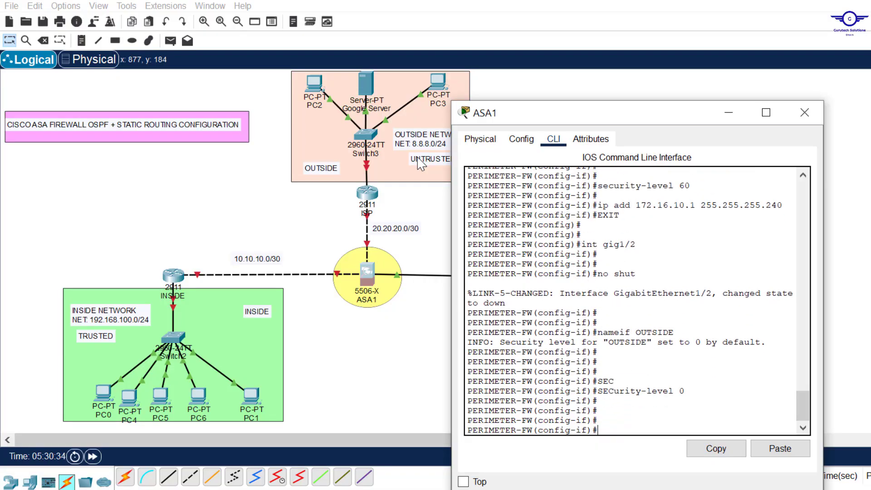
Assign 20.20.20.1 255.255.255.252 to OUTSIDE and return to global configuration.
key("Up")
key("Up")
key("Up")
key("Up")
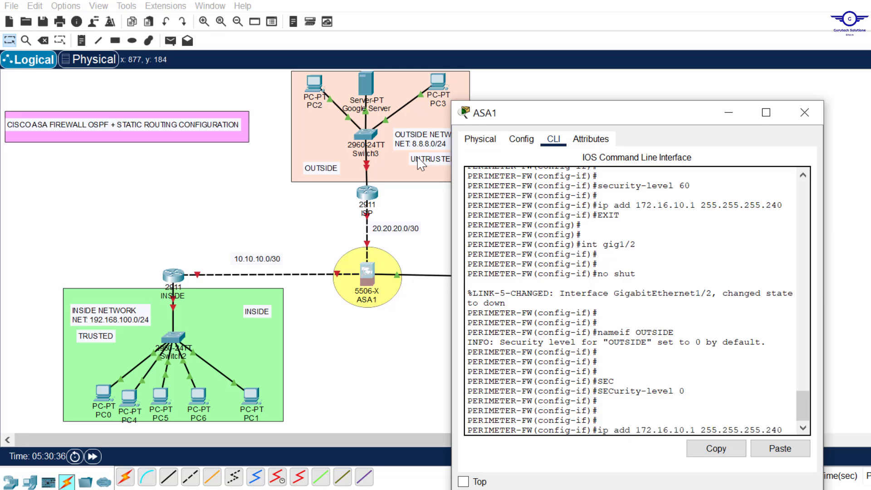
key("Up")
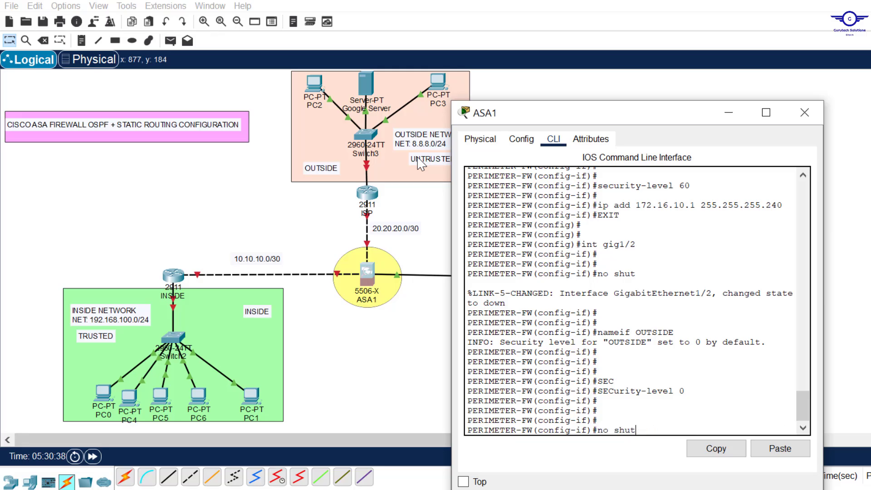
key("Up")
key("Up")
key("Up")
key("Up")
key("Up")
key("Up")
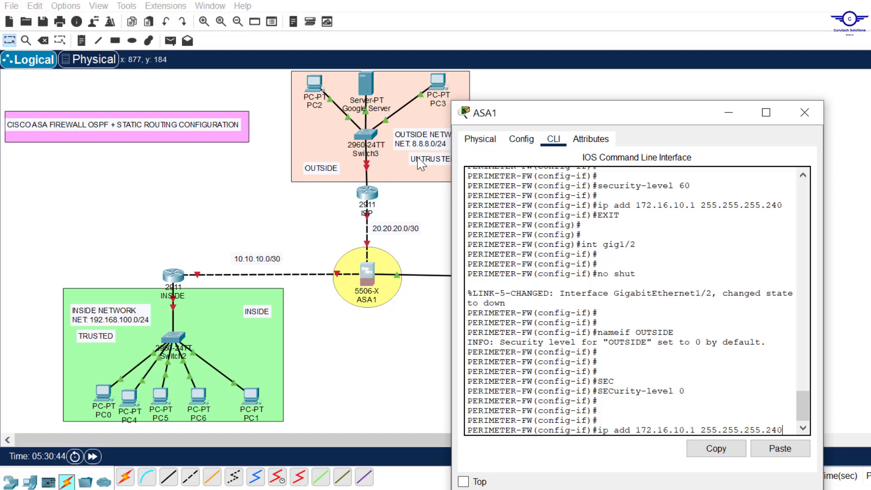
key("BackSpace")
type("52")
key("Left")
key("Left")
key("Left")
key("Left")
key("Left")
key("Left")
key("Left")
key("Left")
key("BackSpace")
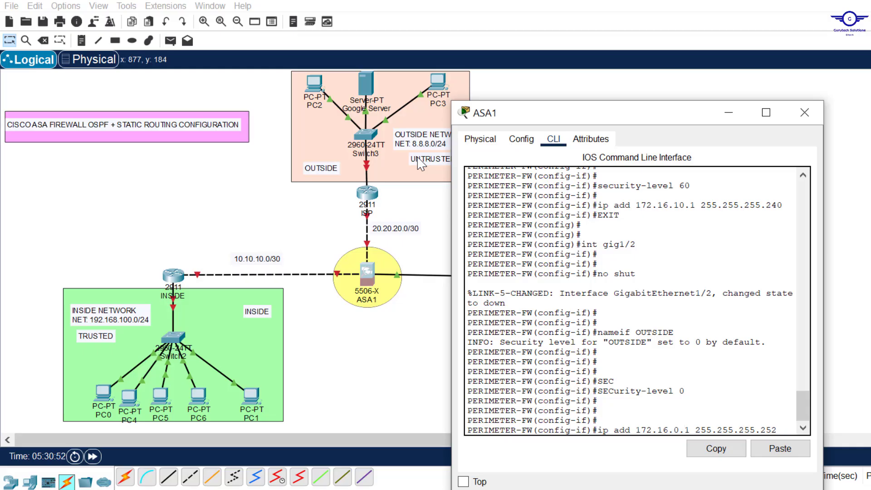
type("2")
key("Left")
key("Left")
key("BackSpace")
key("BackSpace")
type("20")
key("Left")
key("Left")
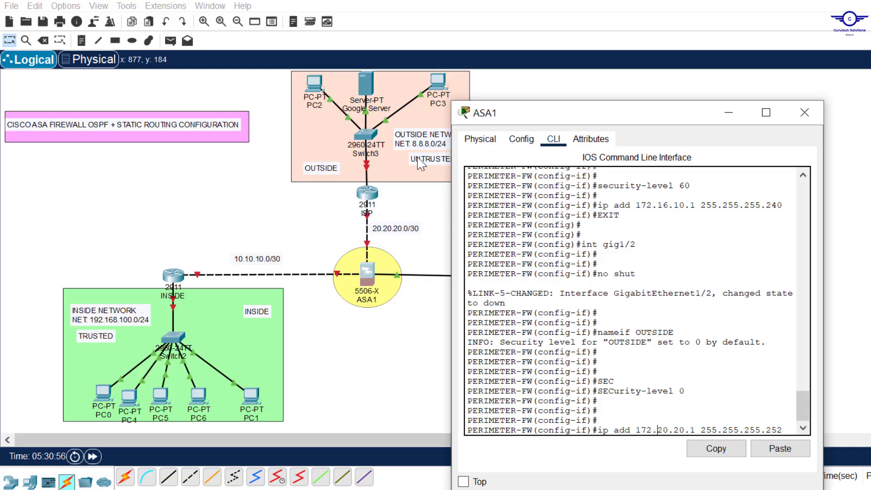
key("BackSpace")
key("BackSpace")
key("BackSpace")
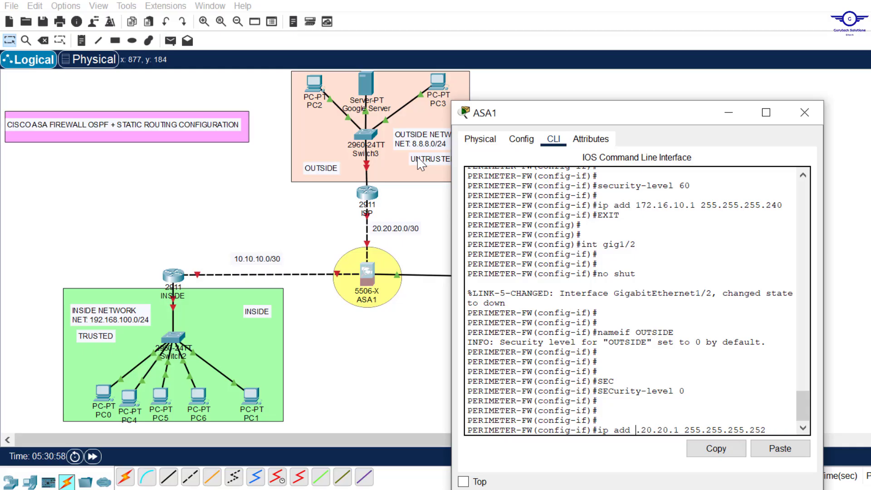
type("20")
key("Return")
key("Return")
key("Return")
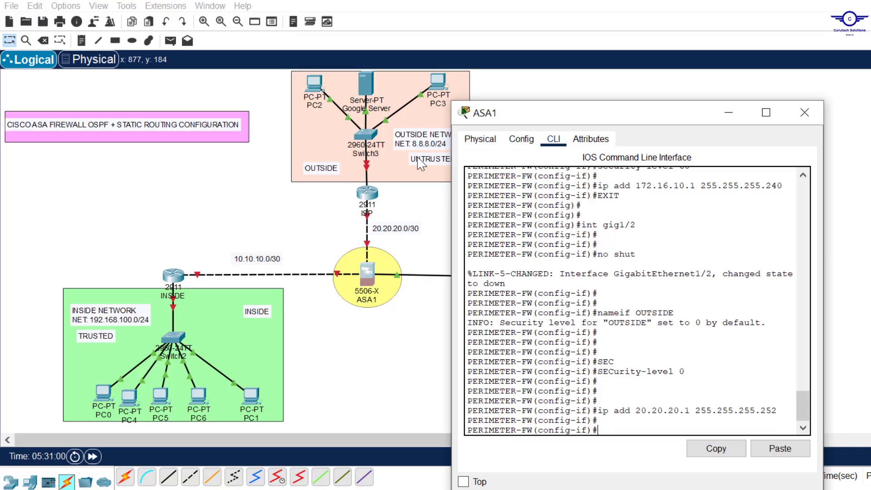
type("EX")
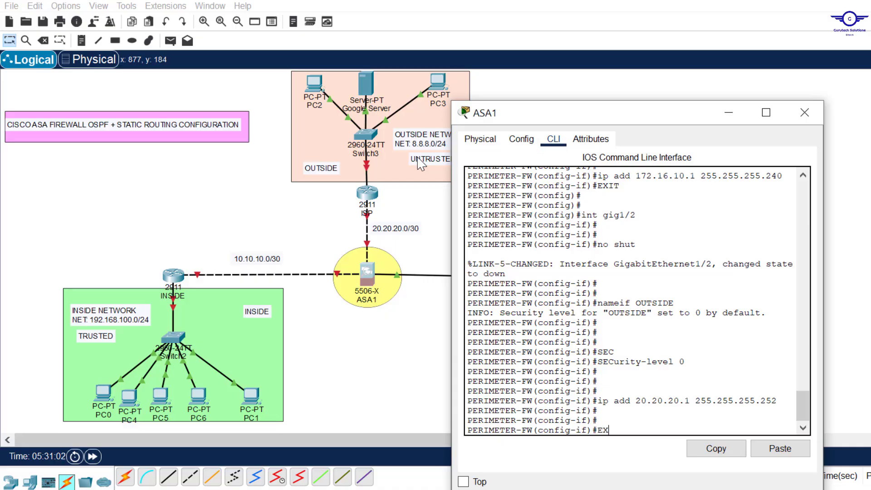
key("Return")
key("Return")
key("Return")
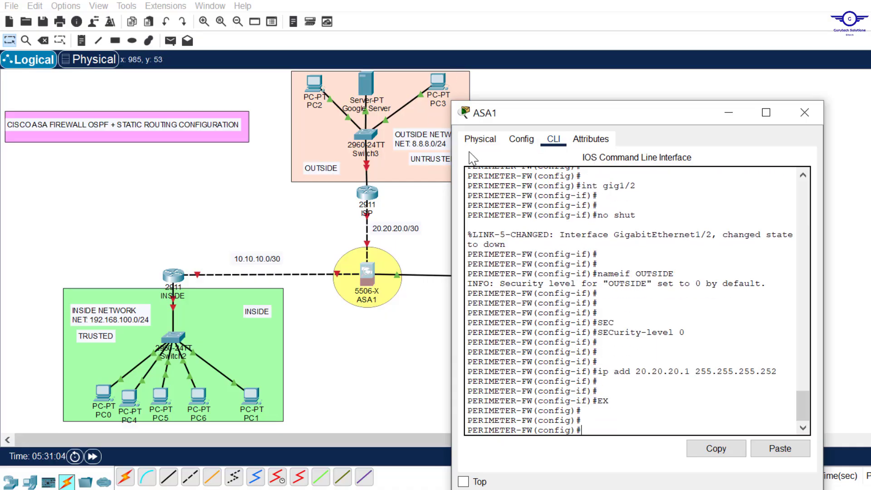
Copy the existing ip add command and enter gig1/1 interface configuration.
scroll(754, 325, "up", 10)
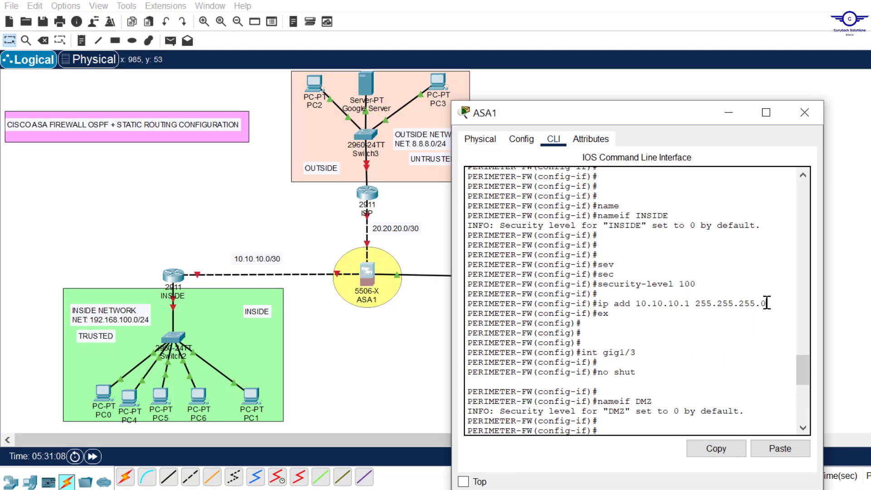
left_click_drag(771, 303, 763, 303)
left_click_drag(766, 303, 598, 303)
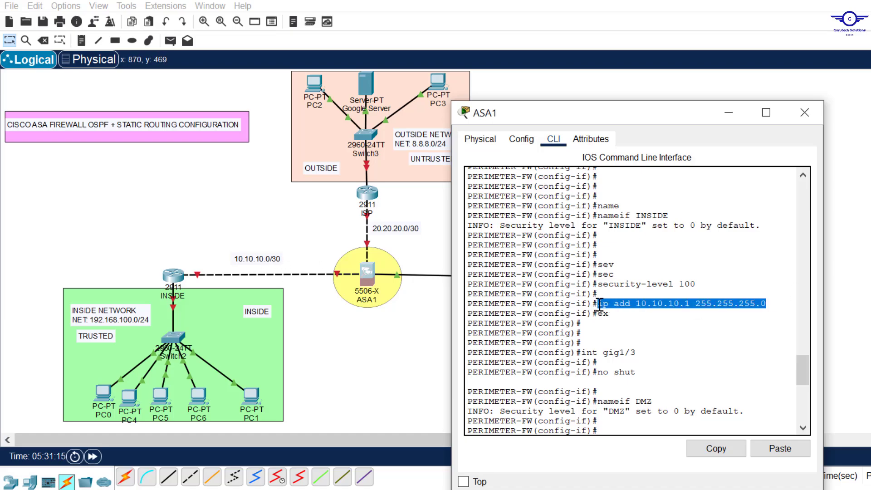
left_click(717, 449)
left_click(676, 410)
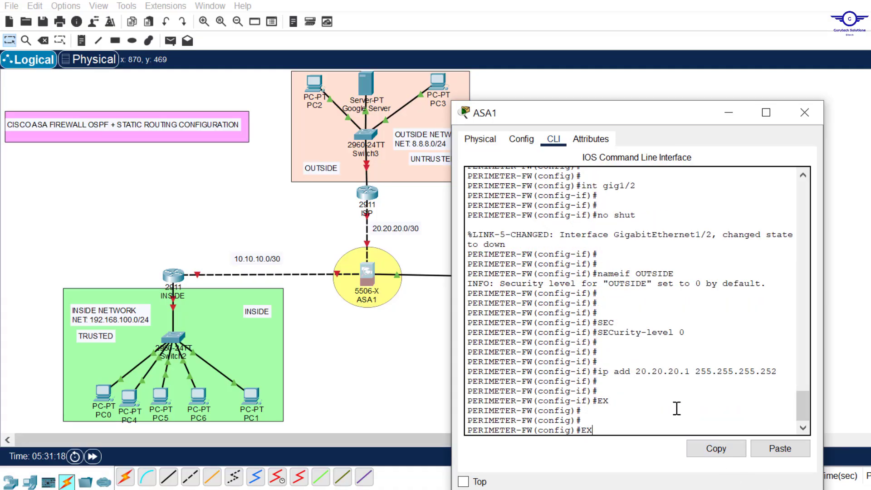
key("Up")
key("Up")
key("Up")
key("Up")
key("Up")
key("Up")
key("Up")
key("BackSpace")
type("1/1")
key("Return")
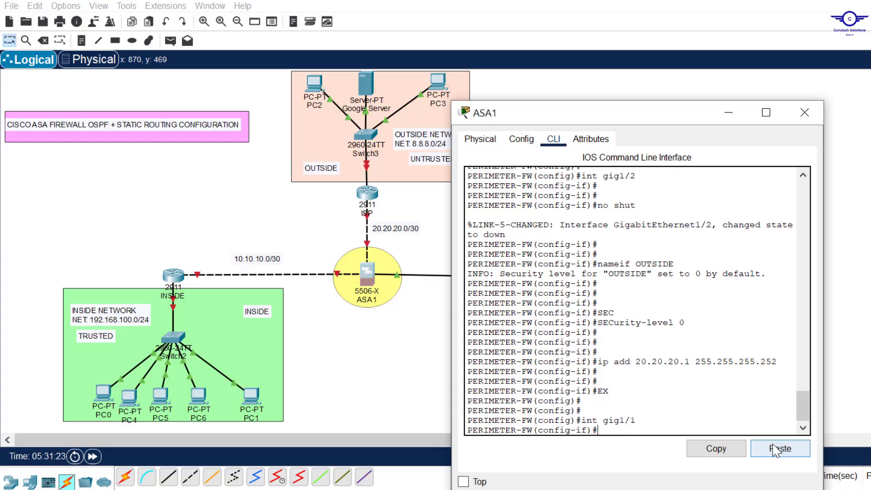
Give gig1/1 10.10.10.1 255.255.255.252 and leave interface configuration.
left_click(780, 449)
key("BackSpace")
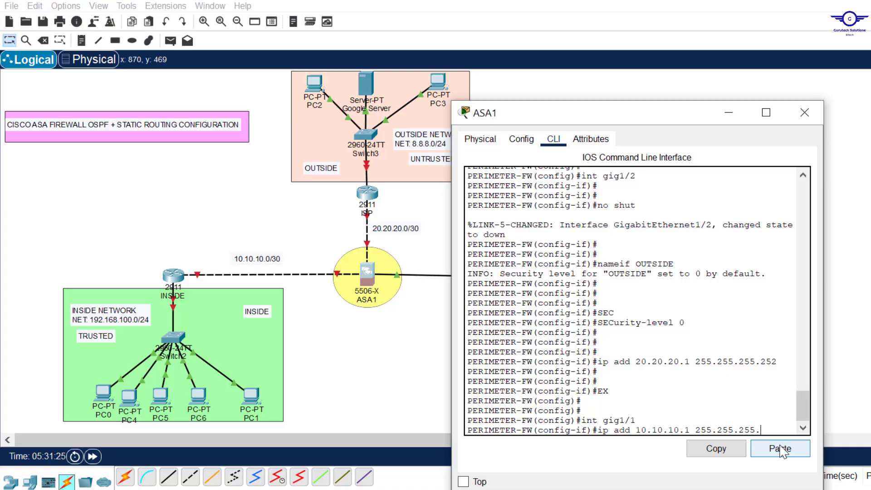
type("252")
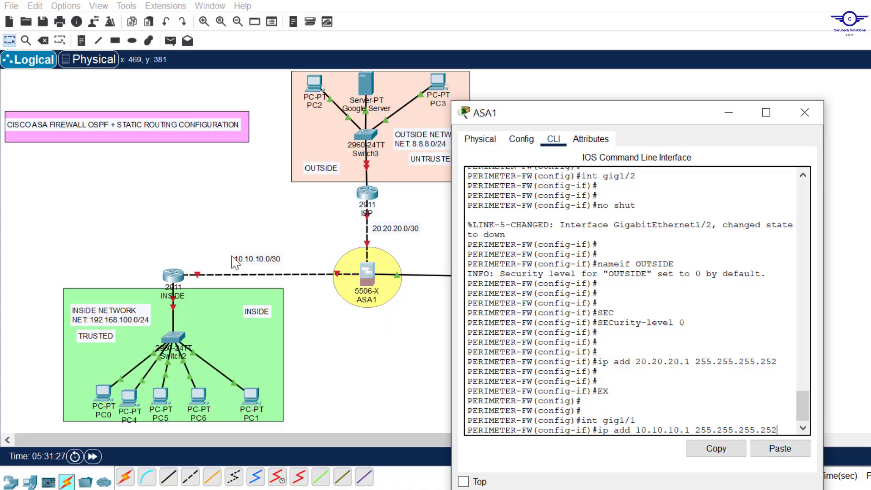
key("Return")
key("Return")
key("Return")
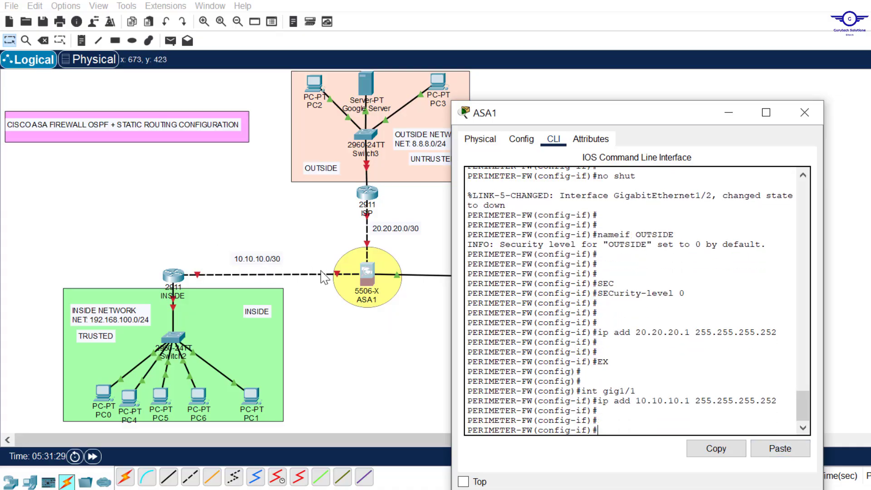
type("EX")
key("Return")
key("Return")
key("Return")
Save the ASA1 running configuration with DO WR and WR MEM.
type("D")
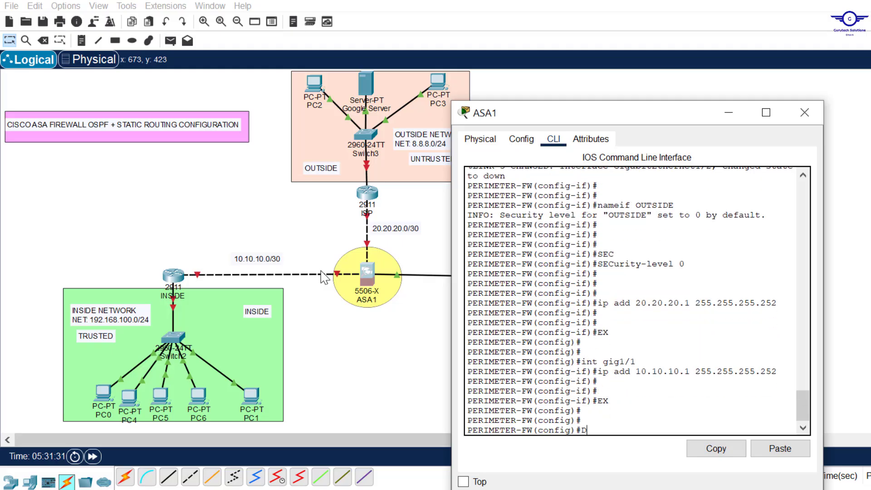
type("O WR")
key("Return")
key("Return")
key("Return")
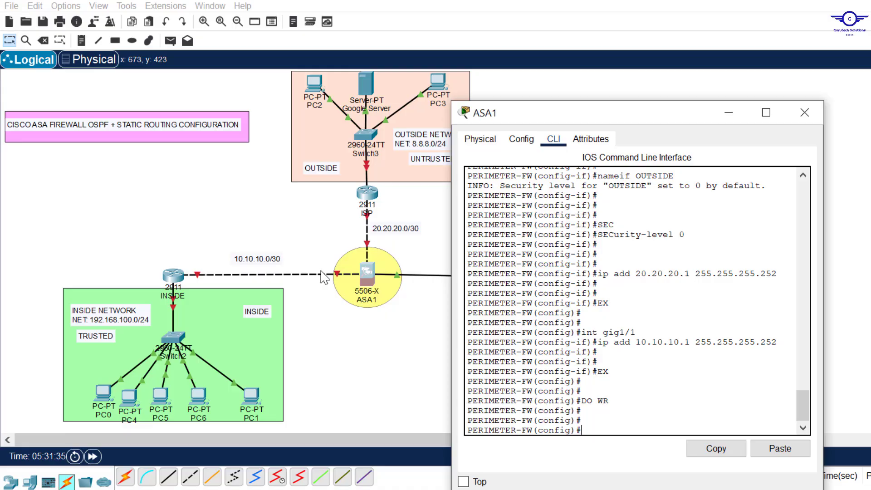
type("WR MEM")
key("Return")
key("Return")
key("Return")
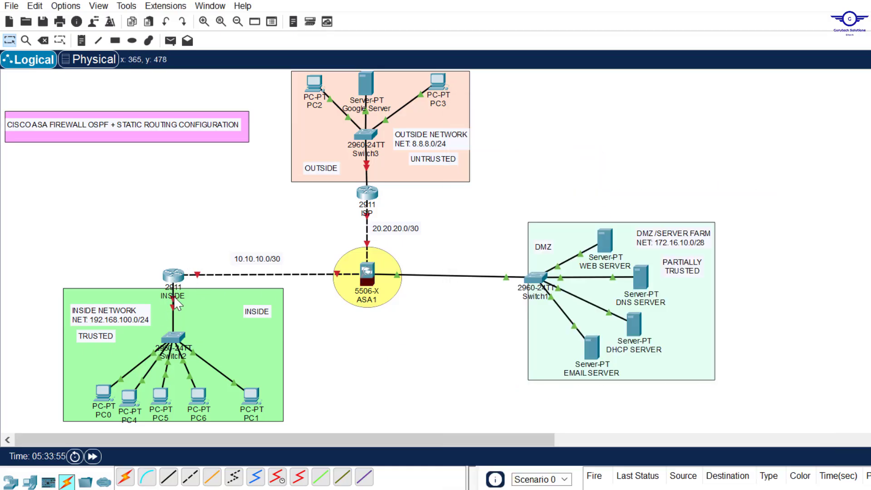
Bring up the INSIDE router's GigabitEthernet0/0 configuration settings.
mouse_move(175, 299)
Address INSIDE Gi0/0 as 192.168.100.1 and Gi0/1 as 10.10.10.2.
left_click(173, 277)
left_click(435, 142)
left_click(425, 281)
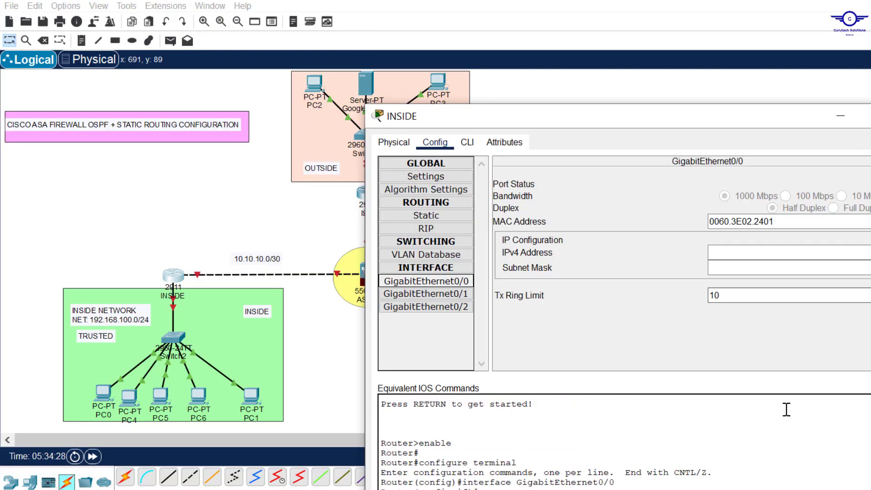
type("192.168.100.1")
left_click(426, 294)
type("10.10.10.2")
left_click(754, 268)
type("255.255.2")
Address ISP Gi0/0 as 8.8.8.1/24 and Gi0/1 as 20.20.20.2/30.
left_click(367, 193)
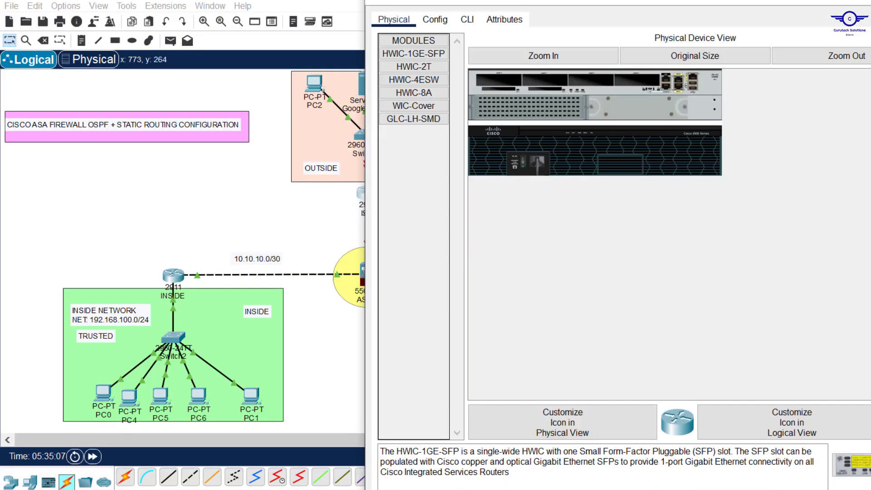
left_click(547, 159)
left_click(538, 298)
type("8.8.8.1")
left_click(785, 286)
type("255.255.255.0")
left_click(538, 311)
type("20.20.20.2")
left_click(786, 286)
type("255.255.255.252")
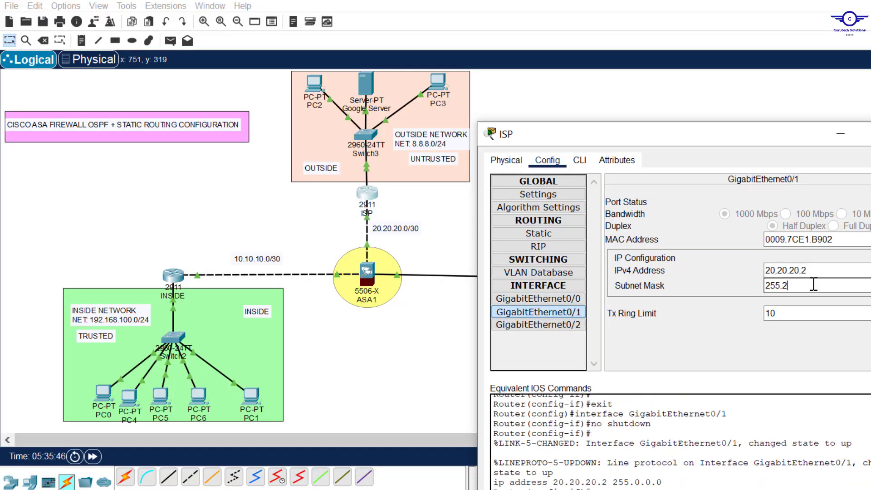
left_click(538, 299)
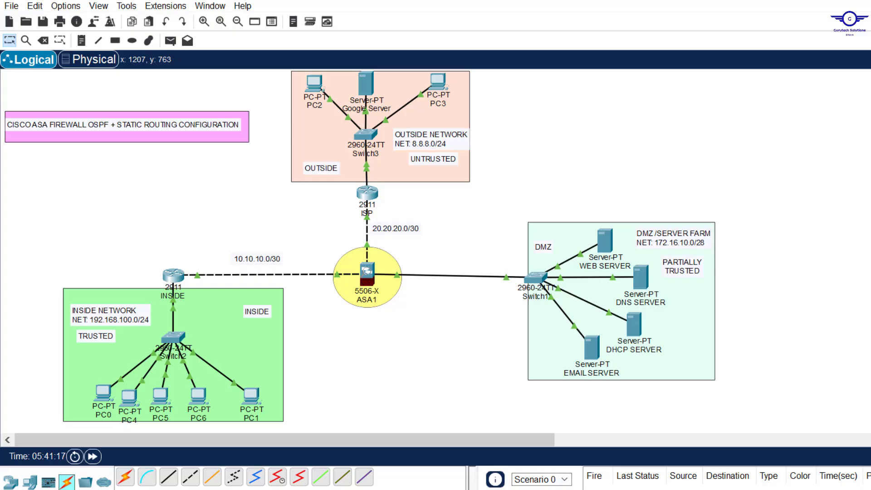
key("alt+Tab")
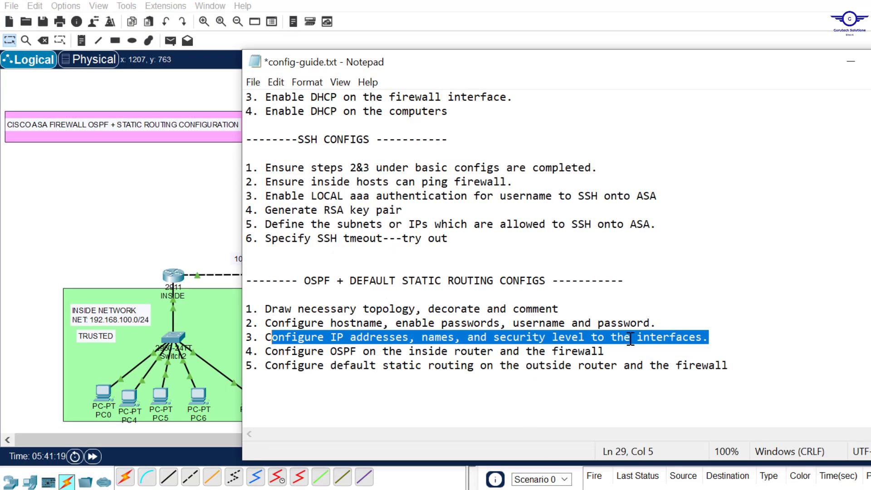
left_click_drag(614, 351, 273, 354)
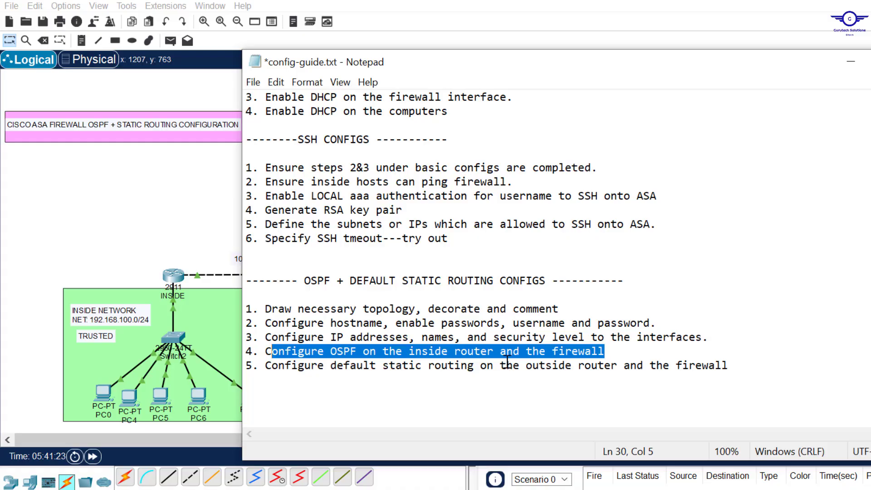
left_click(176, 216)
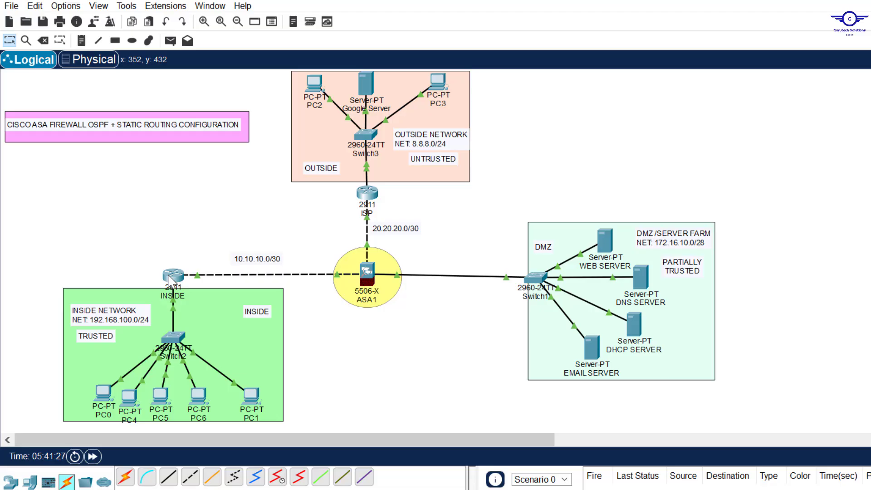
mouse_move(170, 278)
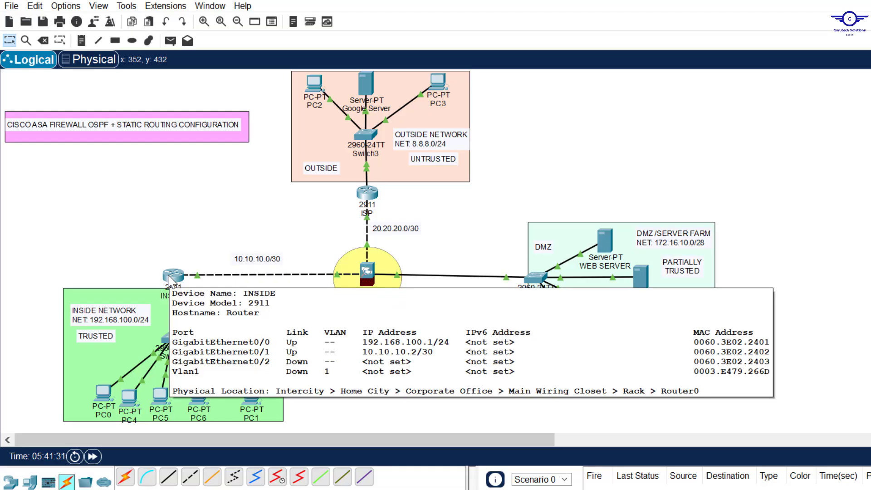
Start OSPF 50 on the INSIDE router with router-id 1.2.1.2.
left_click(170, 277)
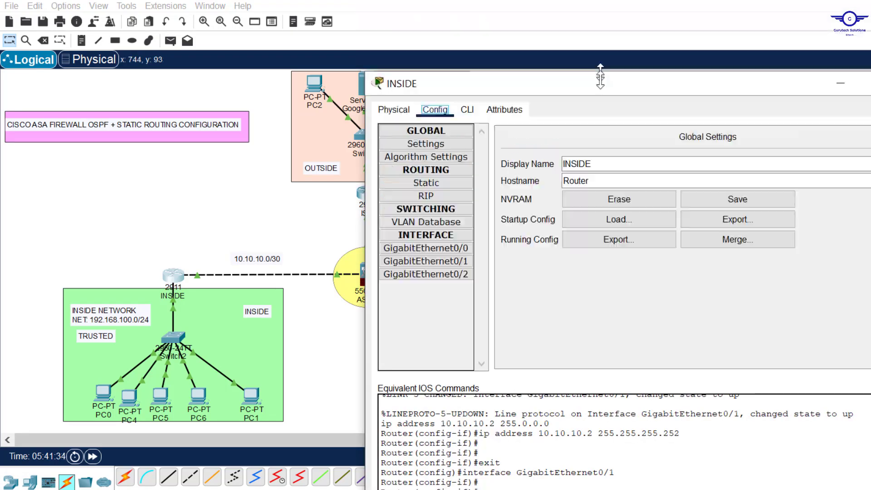
left_click(467, 118)
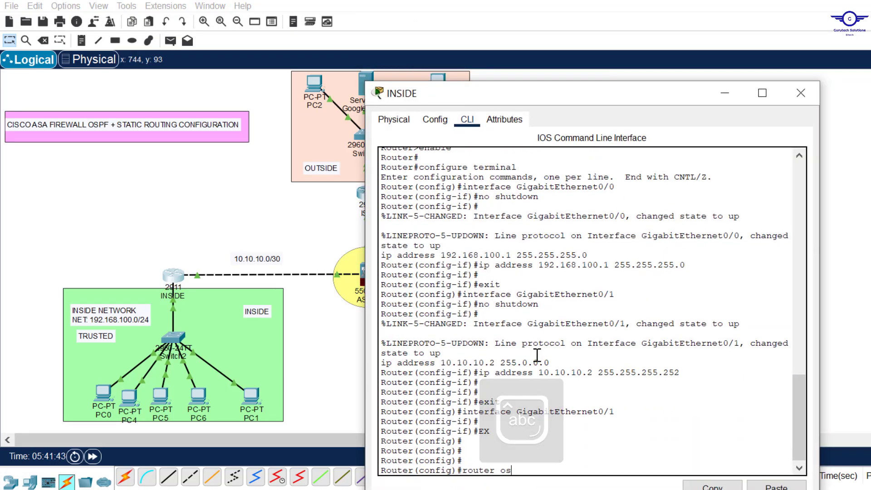
key("Tab")
type("50")
key("Return")
type("r(config-r")
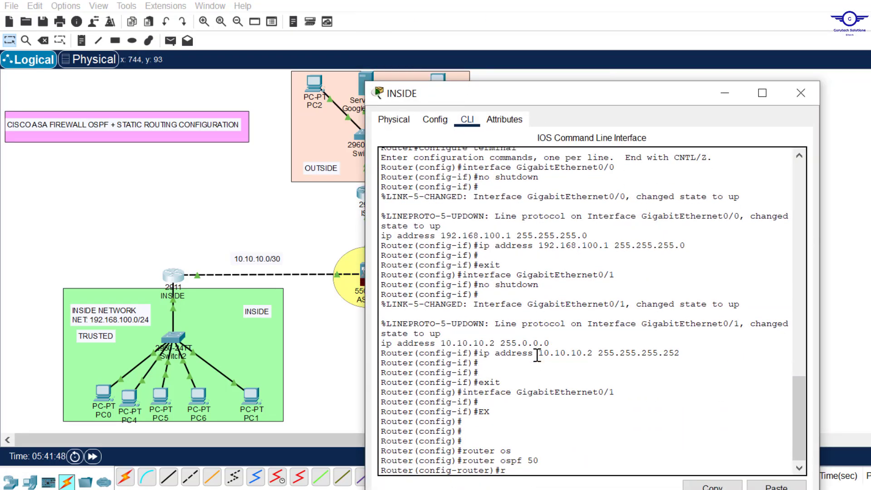
type("ou")
key("Tab")
type("1.2.1.2")
key("Return")
key("Return")
Advertise 192.168.100.0 0.0.0.255 in area 0, replacing the wrong-wildcard statement.
type("netw")
key("Tab")
type("192.168.100.0 0")
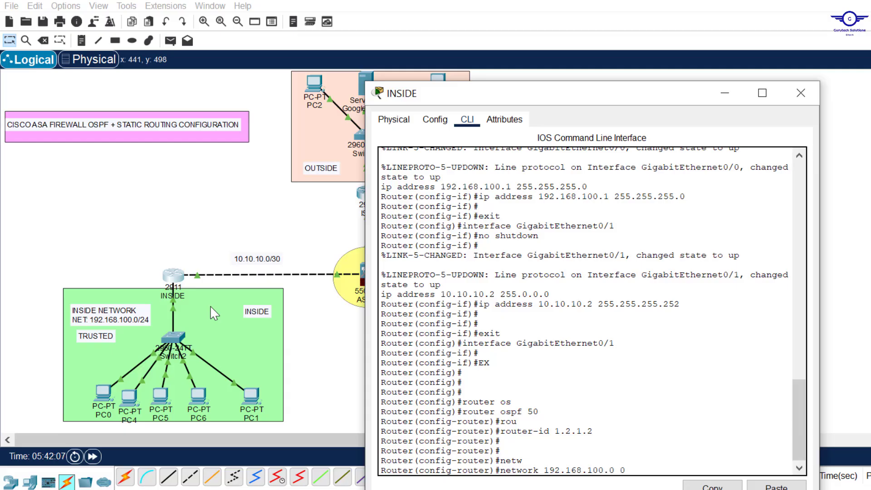
type(".0.0.3 are")
key("Tab")
type("0")
key("Return")
key("Return")
key("Up")
key("Home")
type("no")
key("Return")
key("Return")
key("Up")
key("Left")
key("Left")
key("Left")
key("Left")
key("Left")
key("Left")
key("Left")
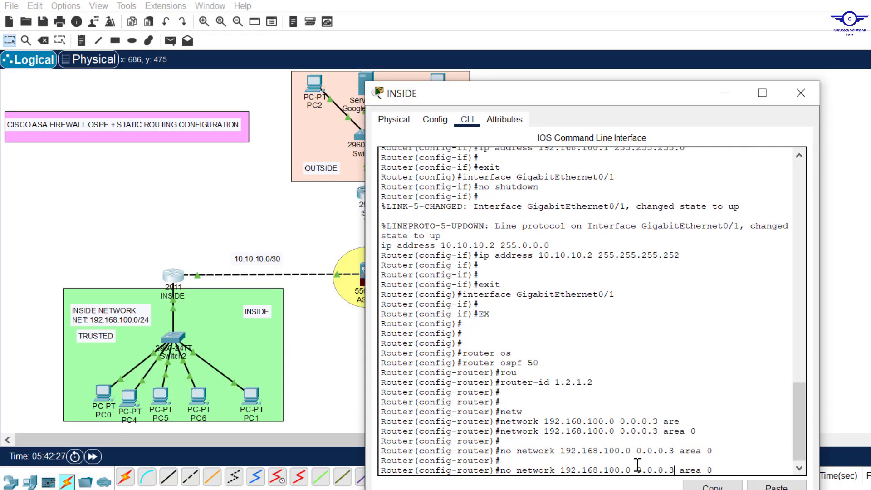
key("BackSpace")
type("255")
key("Home")
key("Delete")
key("Delete")
key("Delete")
key("Return")
key("Return")
key("Return")
key("Return")
Advertise 10.10.10.0 0.0.0.3 in area 0, save with do wr, and close the window.
type("net")
key("Tab")
type("10.10.")
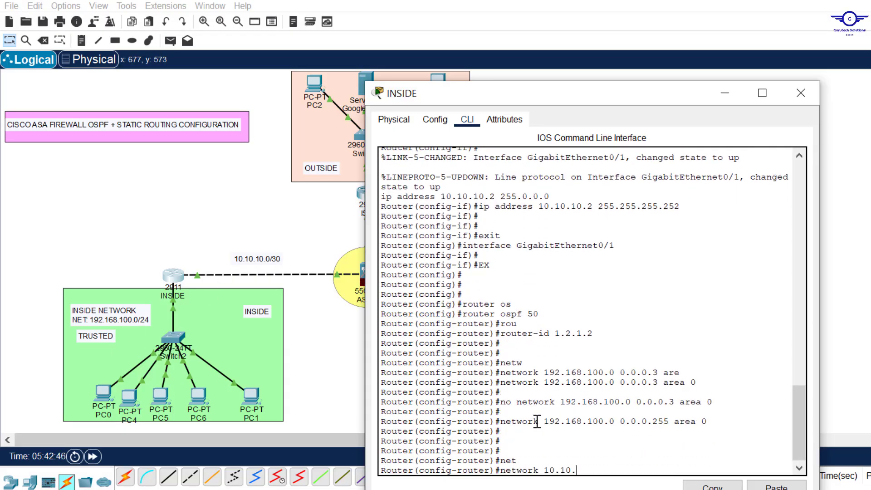
type("10.0 0.0.0.3 are")
key("Tab")
type("0")
key("Return")
type("ex")
key("Return")
key("Return")
key("Return")
key("Return")
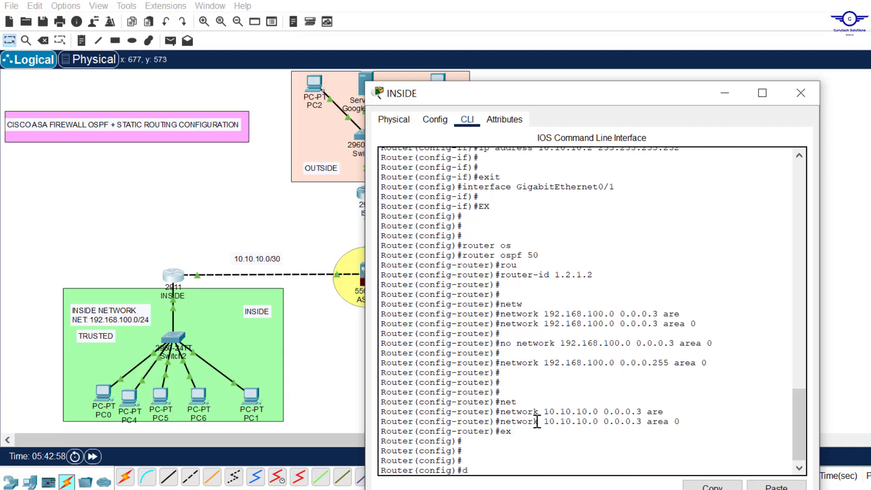
type("do wr")
key("Return")
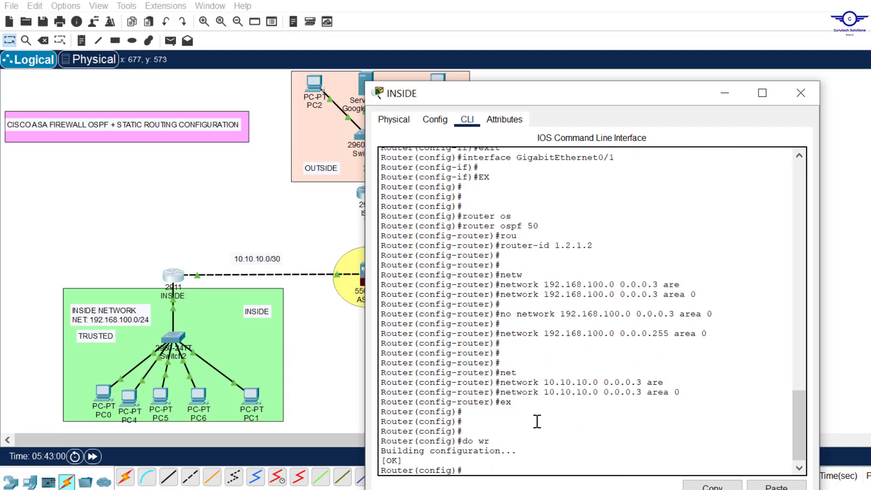
left_click(801, 93)
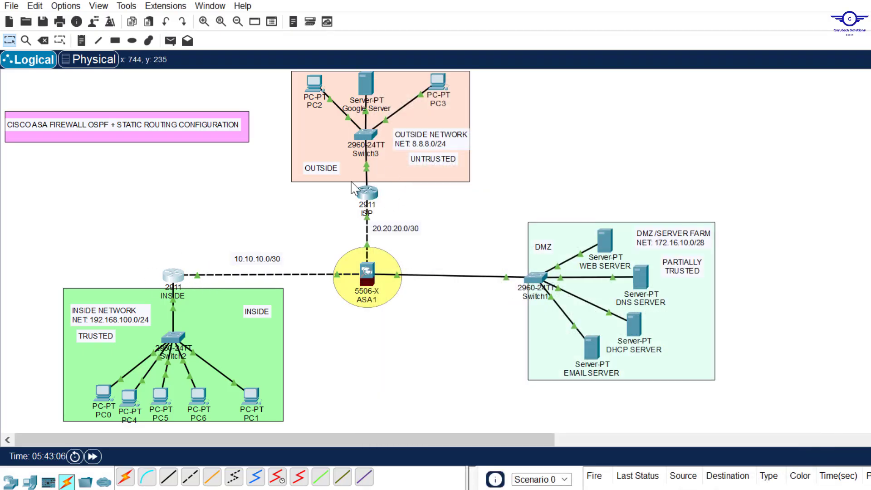
On the ISP router, start OSPF process 50 with router-id 3.1.3.2.
left_click_drag(342, 183, 408, 207)
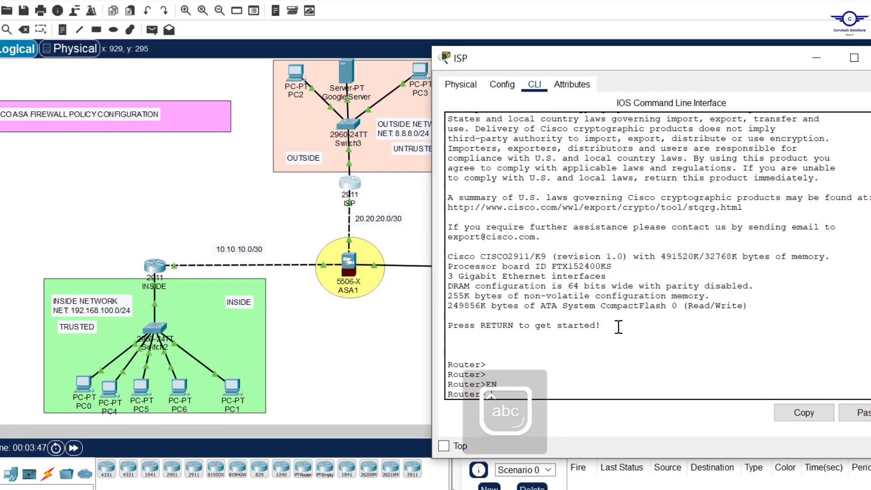
type("EN")
key("Return")
type("conf t")
key("Return")
key("Return")
key("Return")
key("Return")
key("Return")
type("router ospf 50")
key("Return")
type("rout")
key("Tab")
type("3.1.3.2")
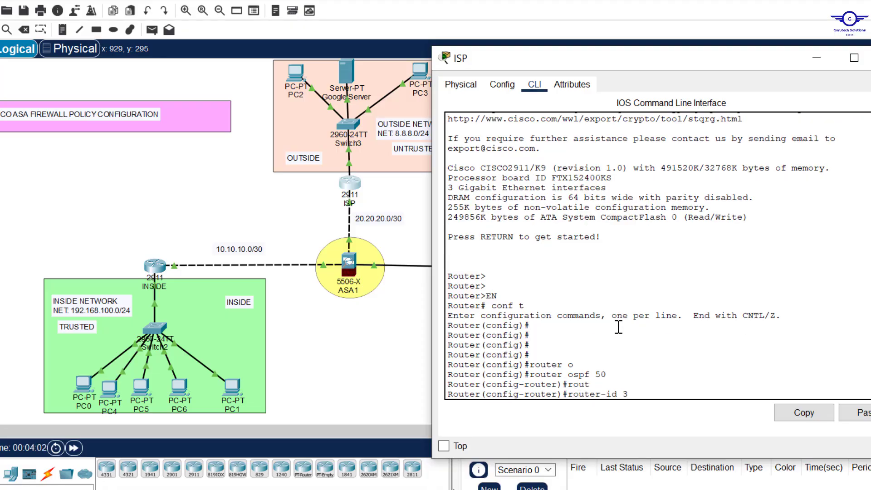
key("Return")
key("Return")
key("Return")
key("Return")
Advertise 8.8.8.0 0.0.0.255 and 20.20.20.0 0.0.0.3 in OSPF area 0.
type("net")
key("Tab")
type("8.8.8.0 0.0.0.255 ar")
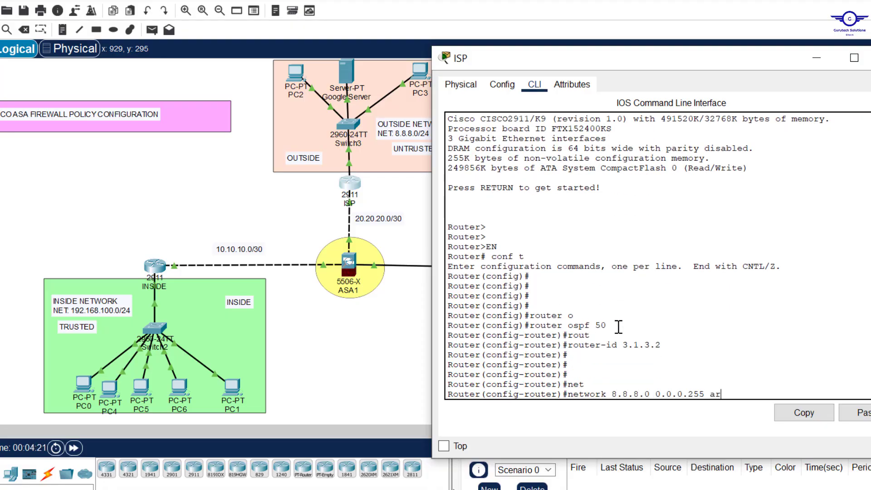
key("Tab")
type("0")
key("Return")
key("Return")
key("Return")
type("net")
key("Tab")
type("20.20.20.0 0.0.0.3 area 0")
key("Return")
key("Return")
key("Return")
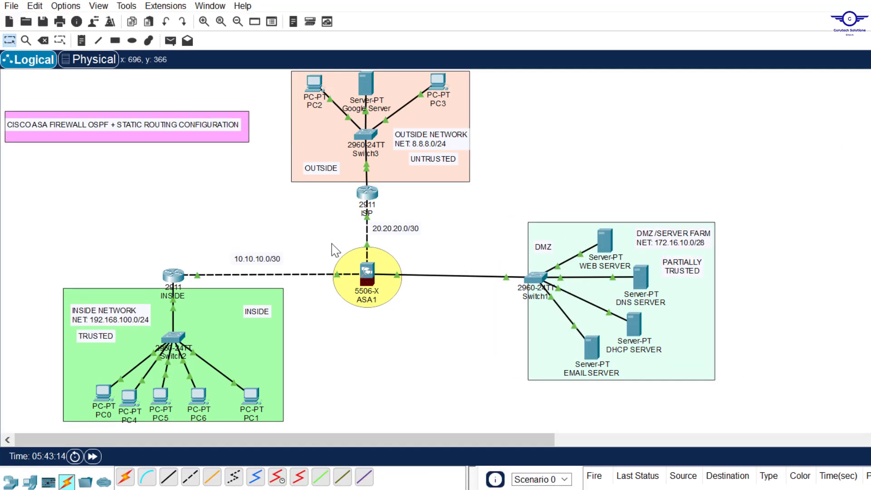
In ASA1's console, enter 'router ospf 50' and set router-id 2.1.2.1.
left_click_drag(323, 246, 414, 308)
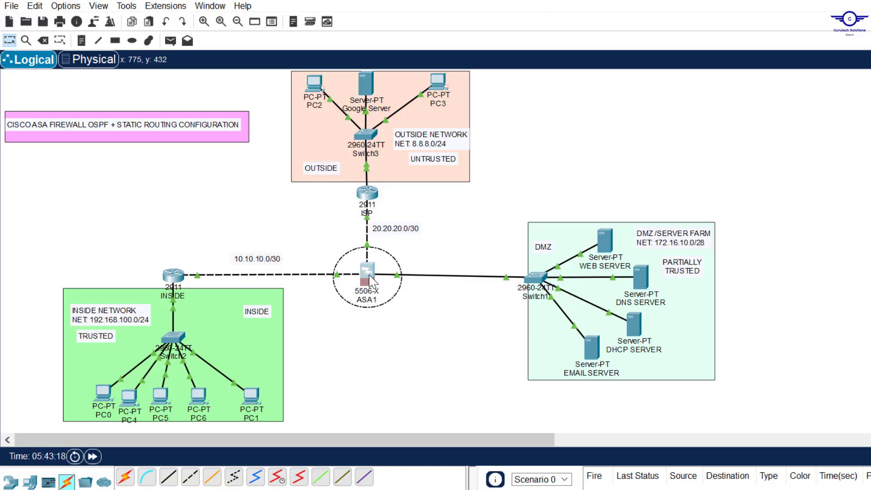
left_click(369, 274)
left_click_drag(612, 113, 611, 76)
type("ro")
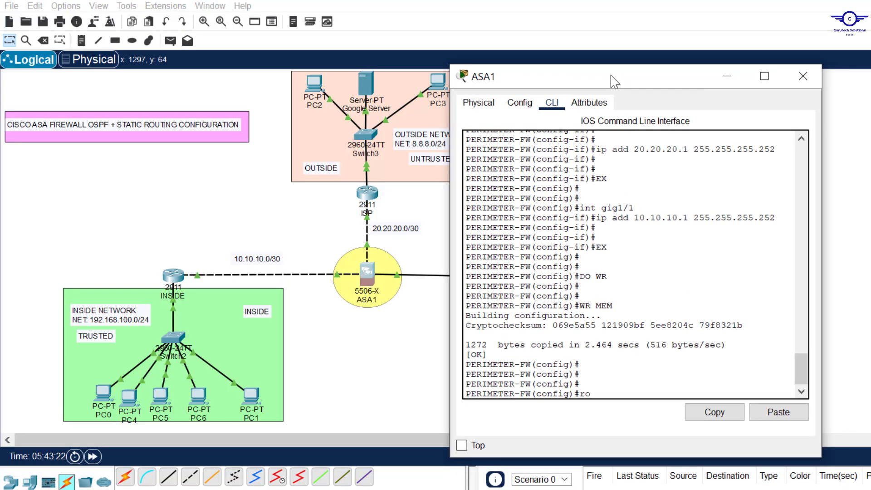
type("uter os")
key("Tab")
type("5")
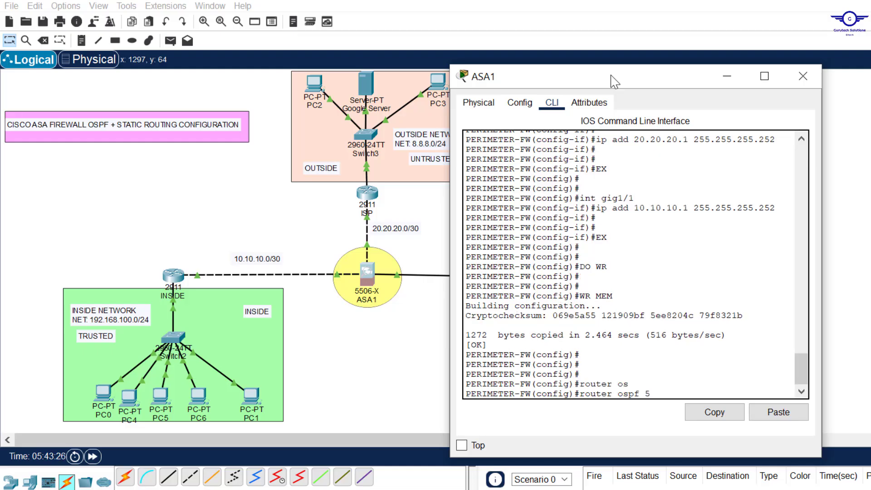
type("0")
key("Return")
key("Return")
type("ro")
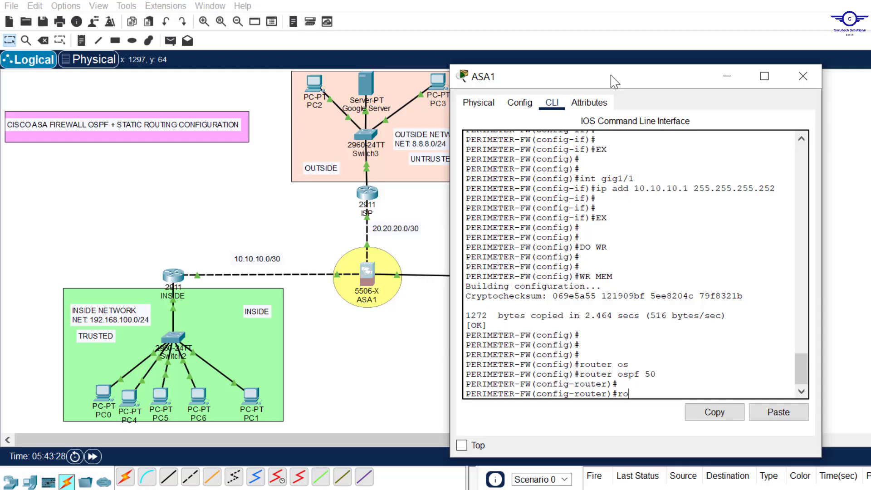
type("uter")
key("Tab")
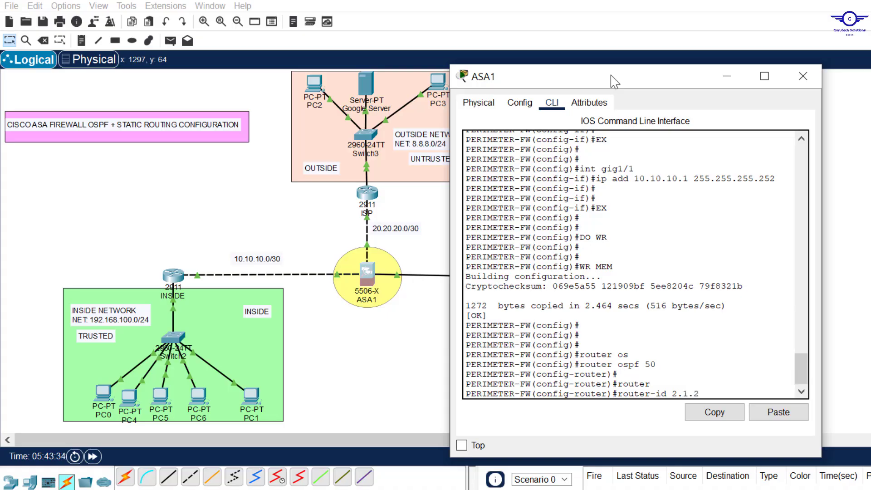
type("2.1.2.1")
key("Return")
key("Return")
key("Return")
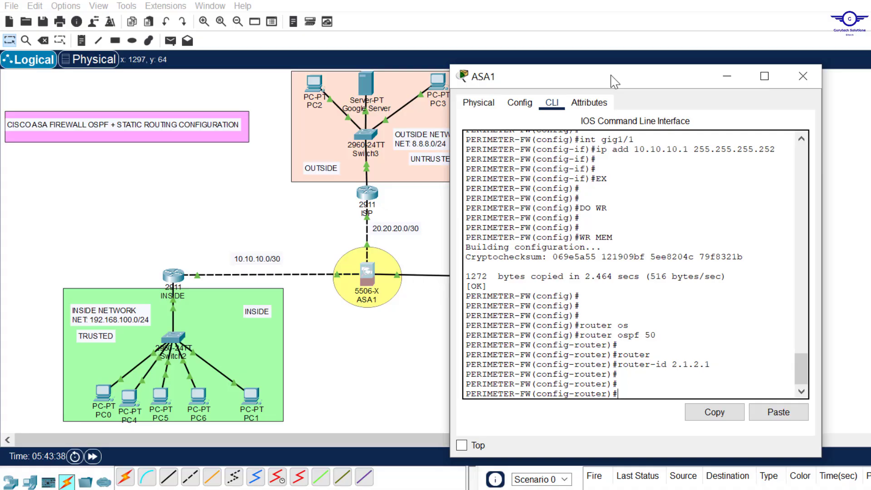
left_click_drag(615, 82, 432, 320)
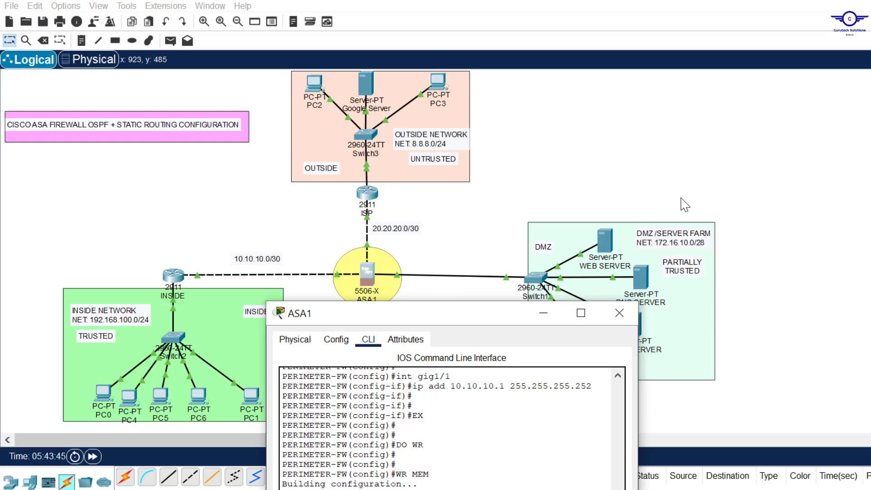
Submit 'network 172.16.10.0 0.0.0.15 area 0' on the ASA, which rejects it as an invalid mask.
left_click_drag(443, 320, 604, 121)
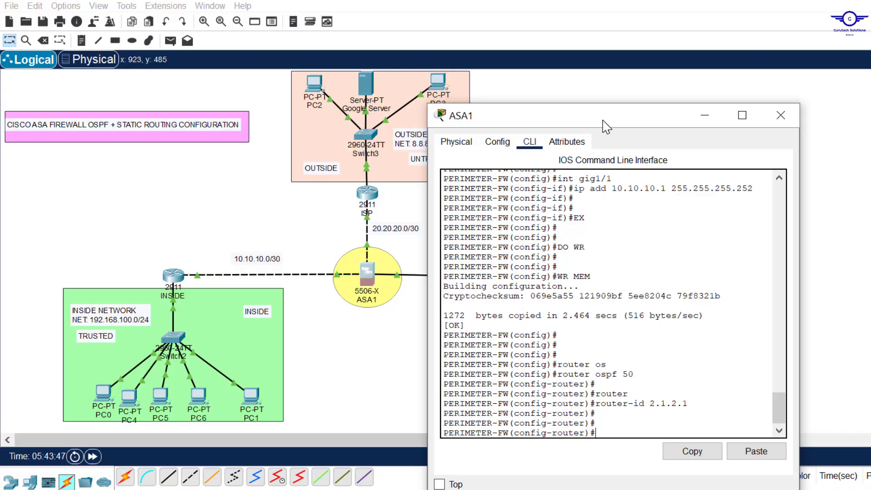
type("t")
key("Tab")
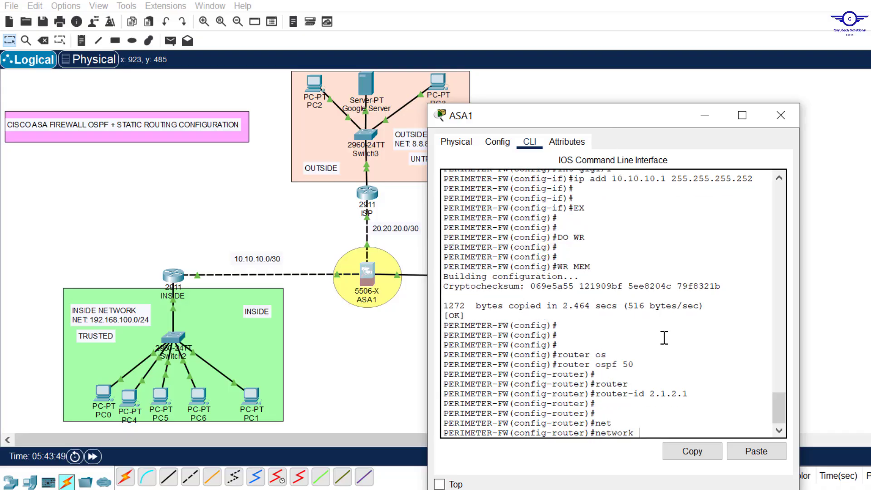
left_click_drag(656, 125, 616, 138)
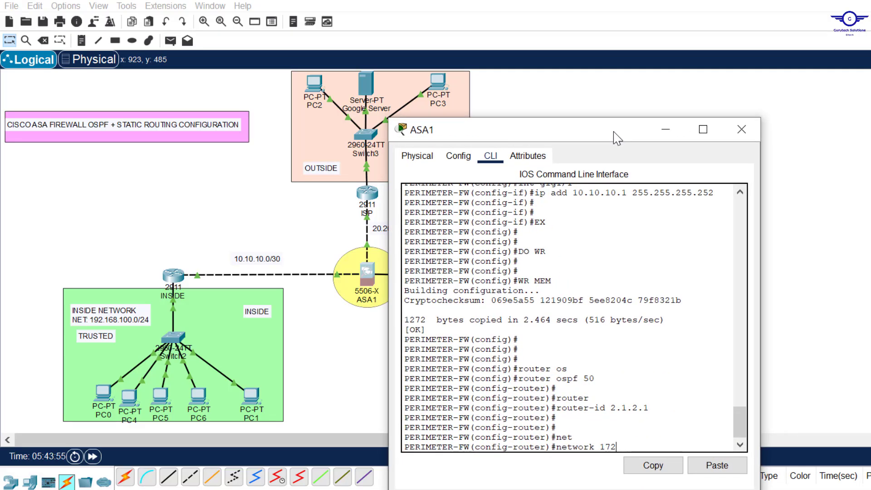
type("172.16.10.0 0.0.0.")
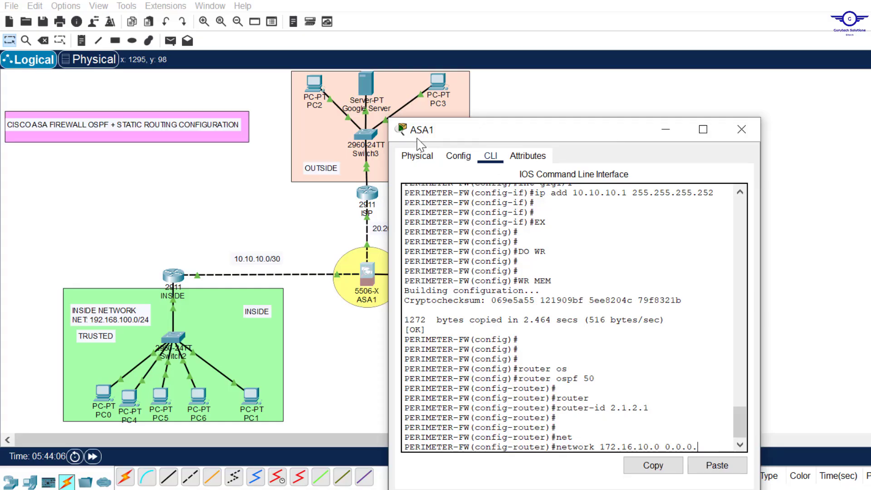
left_click_drag(577, 132, 418, 138)
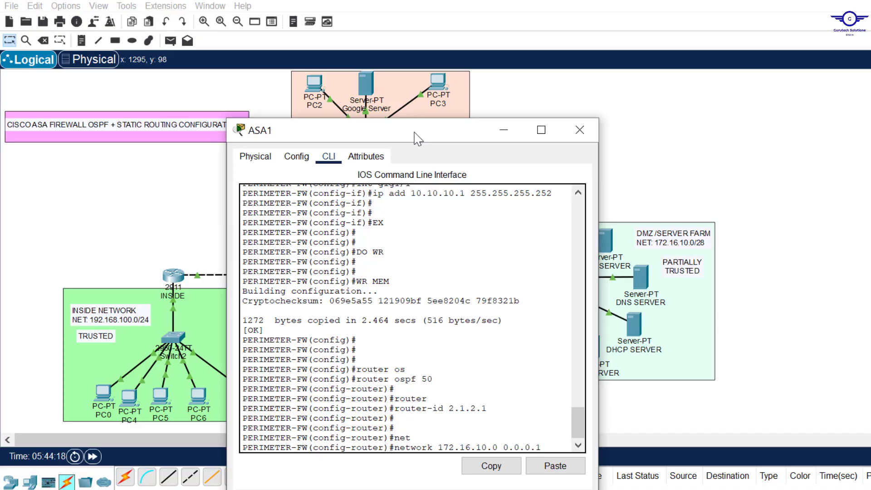
type("rea 0")
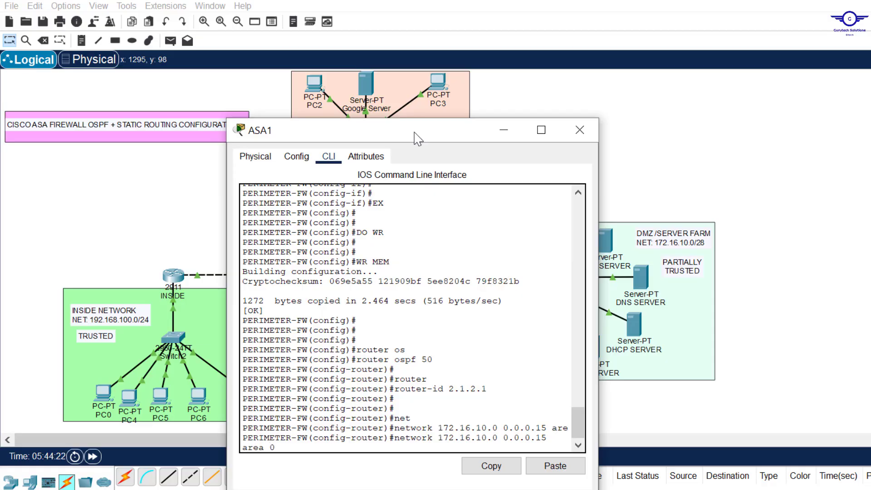
key("Return")
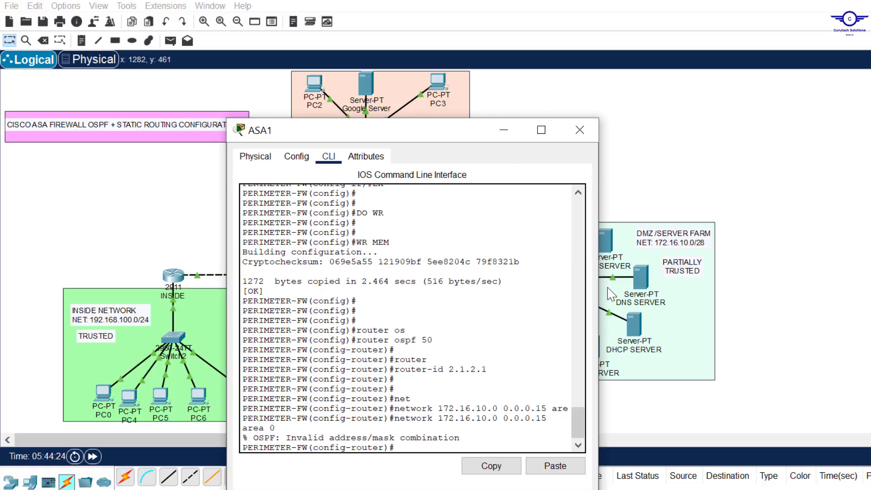
Re-enter the DMZ network as 172.16.10.0 255.255.255.240 in area 0.
left_click_drag(599, 293, 827, 339)
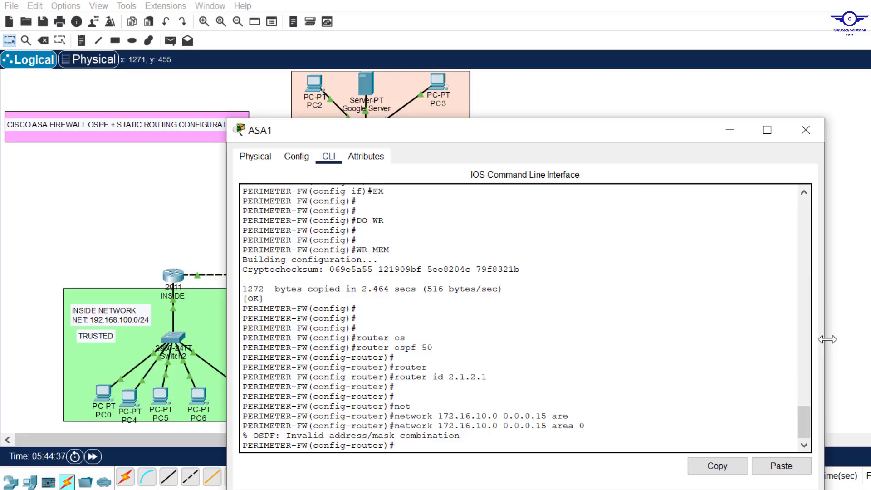
key("Up")
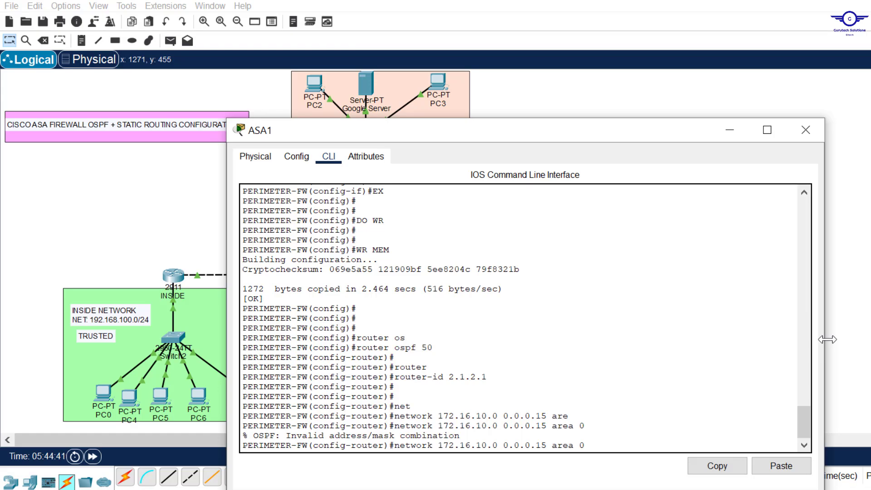
key("BackSpace")
key("BackSpace")
key("BackSpace")
key("BackSpace")
key("BackSpace")
key("BackSpace")
key("BackSpace")
key("BackSpace")
type("255.255.255.240")
key("Return")
key("Return")
key("Return")
key("Return")
key("Return")
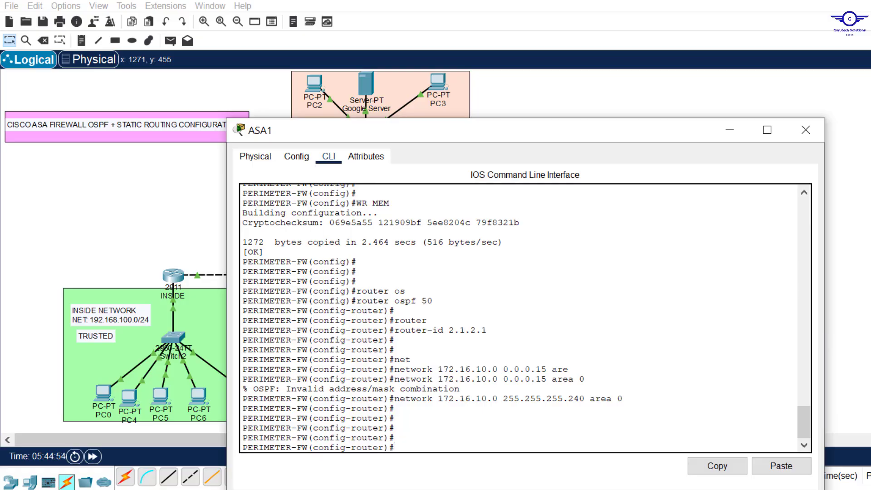
Add 20.20.20.0 and 10.10.10.0 with mask 255.255.255.252 to OSPF area 0.
left_click_drag(586, 132, 785, 118)
type("n")
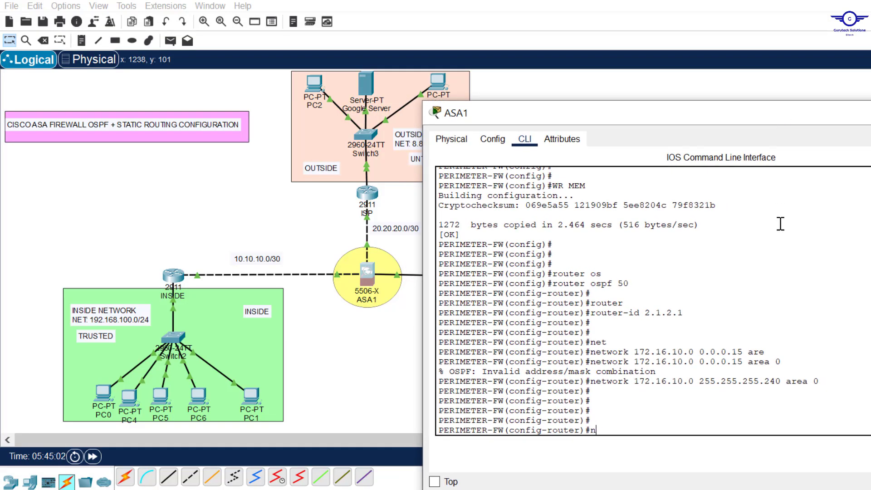
type("etw")
key("Tab")
type("20.")
type("55.255.255.252 are")
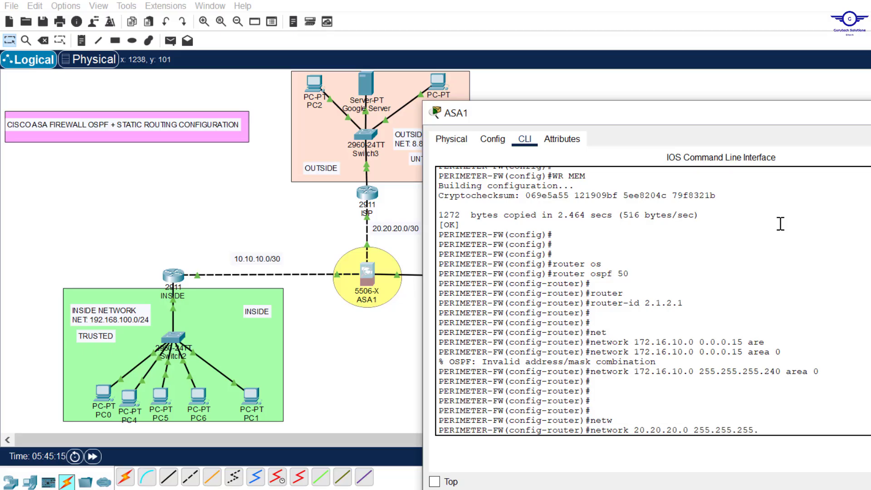
key("Tab")
type("0")
key("Return")
key("Return")
key("Return")
type("net")
key("Tab")
type("10.10.10.0 255.255.255.252 are")
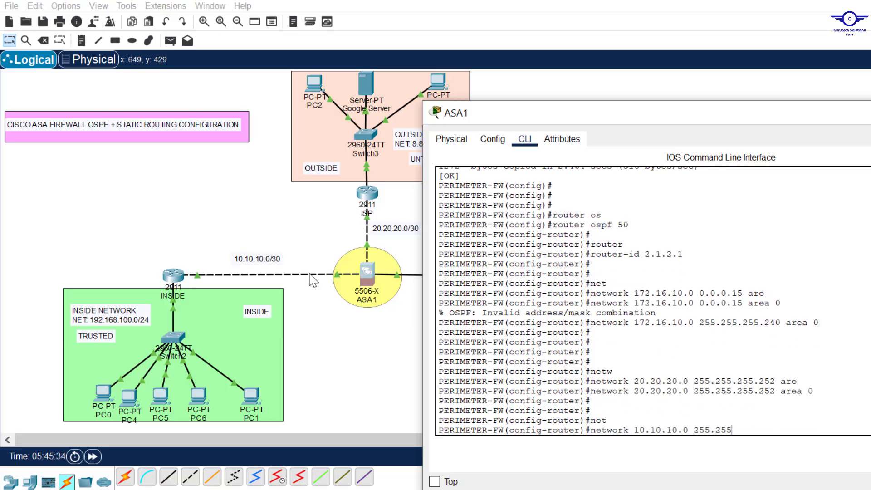
key("Tab")
type("0")
Exit OSPF configuration and save the ASA config with 'wr mem'.
key("Return")
type("exit")
key("Return")
key("Return")
key("Return")
type("wr mem")
key("Return")
key("Return")
key("Return")
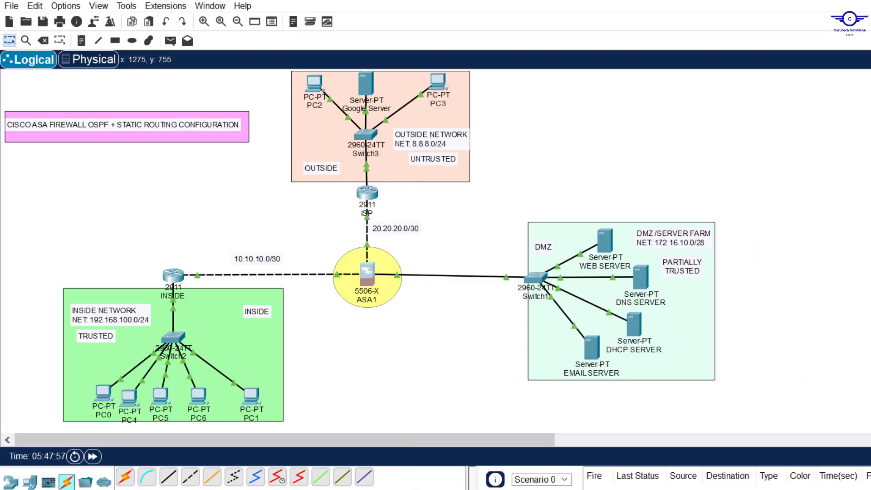
key("alt+Tab")
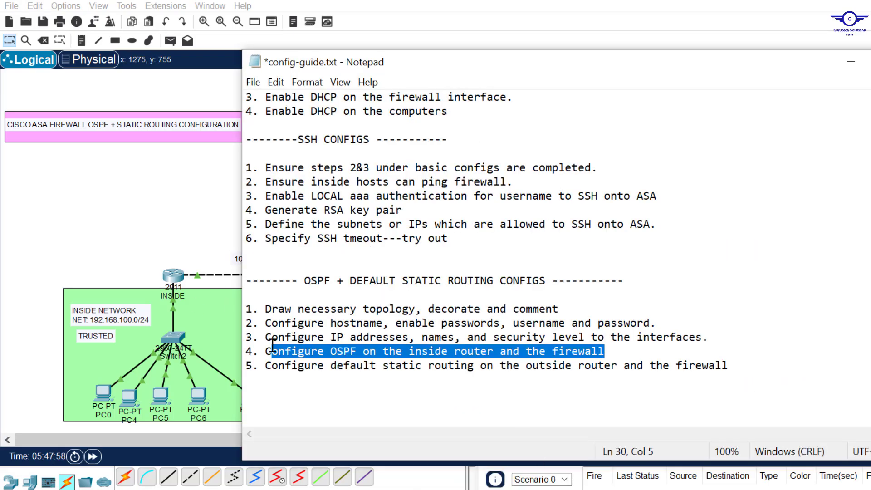
Highlight step 5, default static routing, in config-guide.txt and minimize Notepad.
left_click(739, 368)
left_click_drag(613, 383, 268, 366)
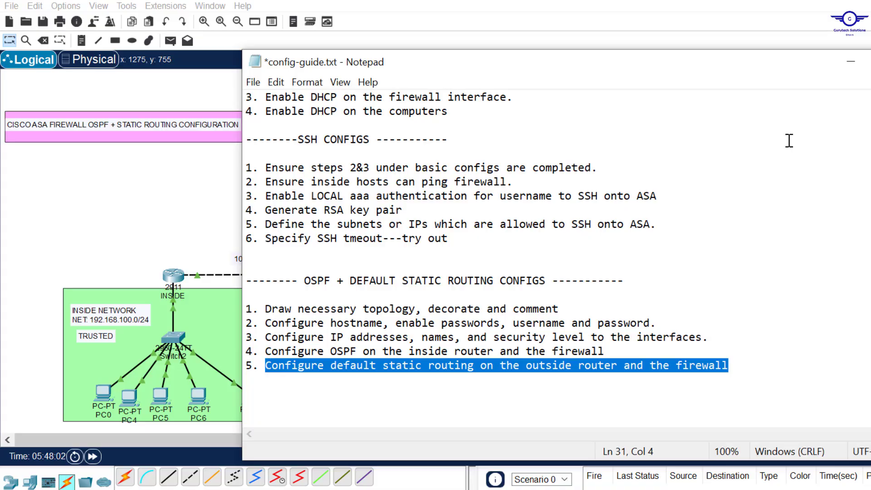
left_click(851, 63)
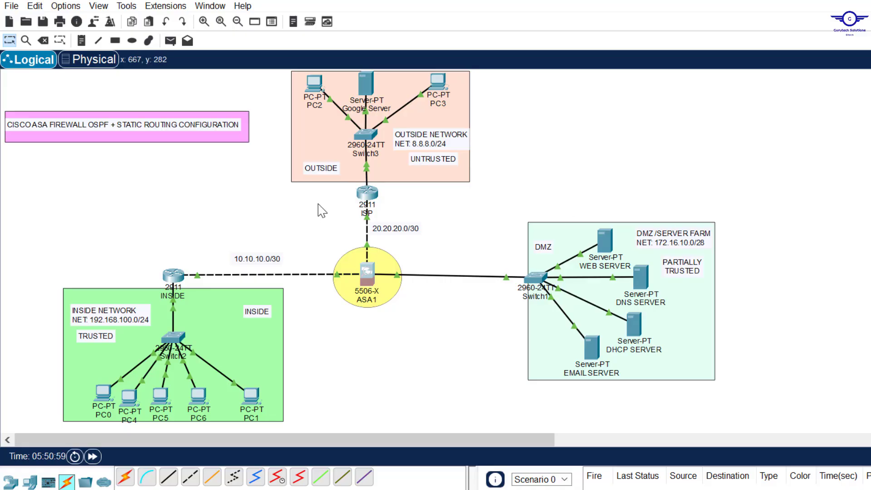
In ASA1's console, get a fresh prompt and query help for the route command.
left_click(368, 276)
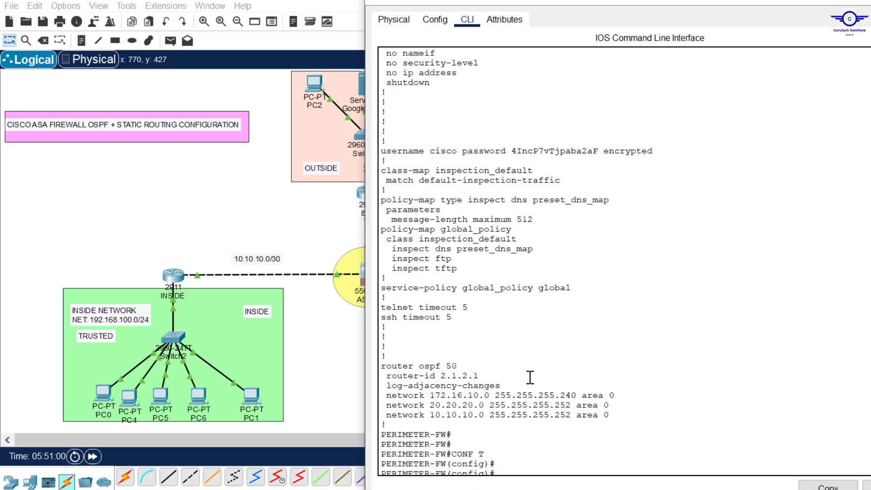
key("ctrl+a")
left_click_drag(644, 2, 632, 74)
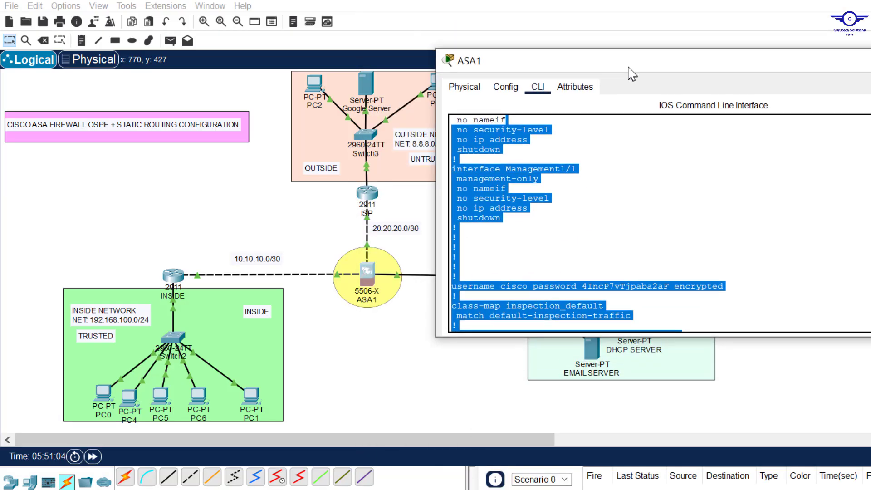
left_click(665, 274)
key("Return")
key("Return")
key("Return")
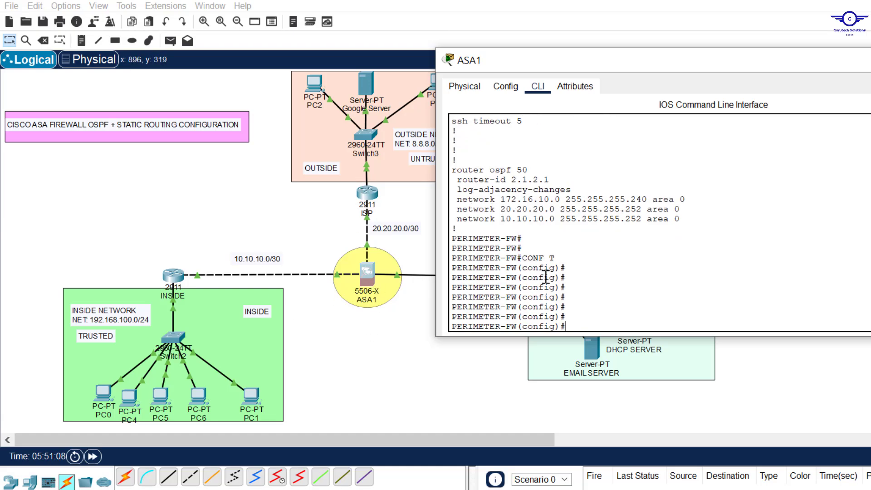
type("ROu")
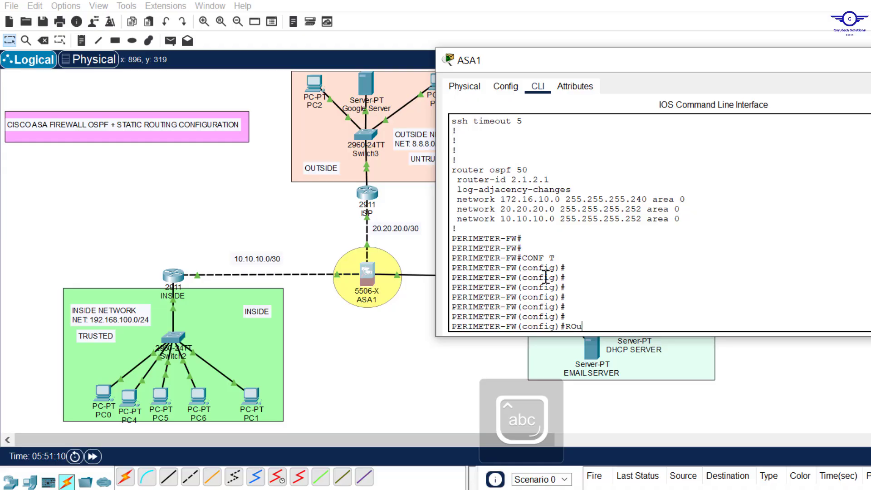
key("Tab")
type("te")
key("Tab")
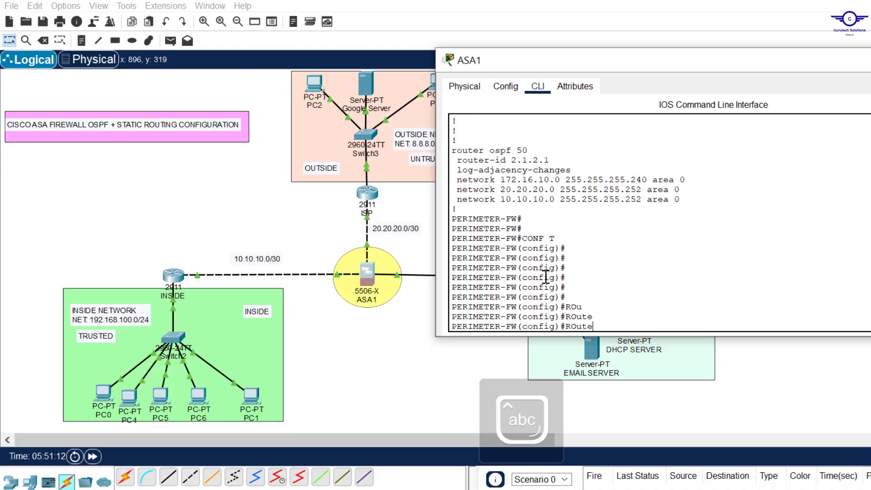
type("?")
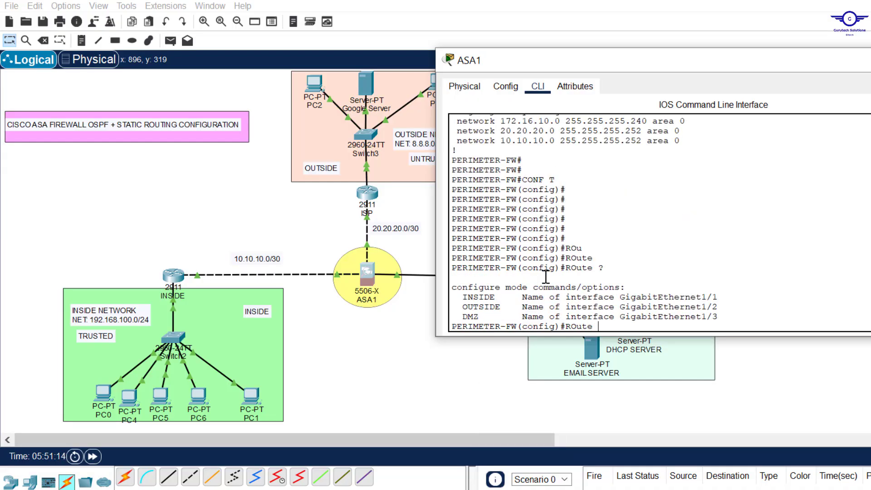
Build 'route OUTSIDE' with destination 0.0.0.0 0.0.0.0 using the command help.
key("Caps_Lock")
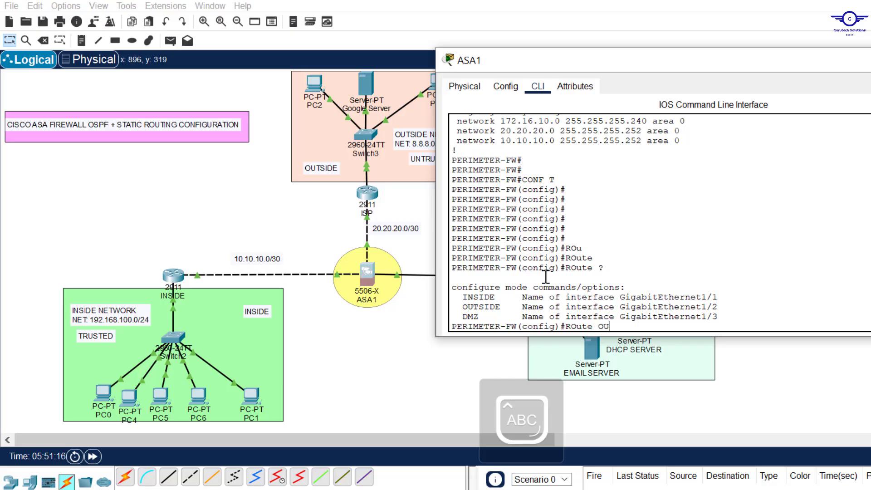
type("OU")
key("Tab")
key("Caps_Lock")
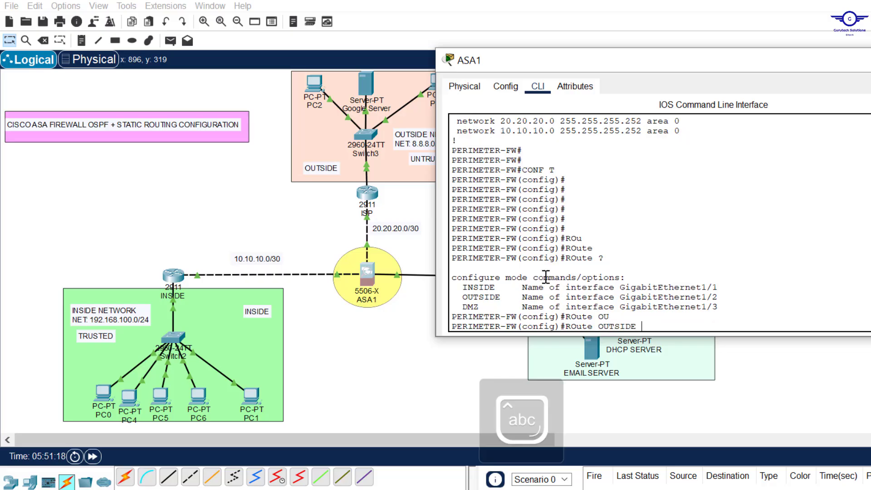
type("?")
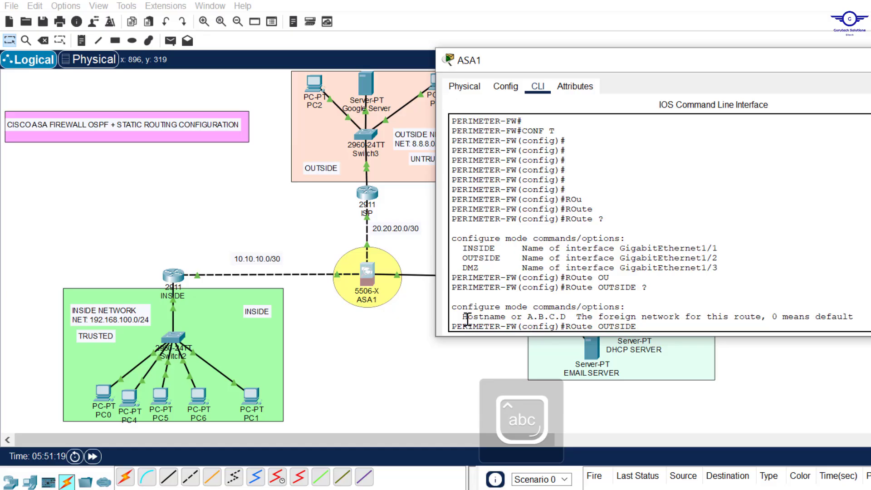
left_click_drag(463, 317, 571, 318)
left_click(645, 327)
key("Return")
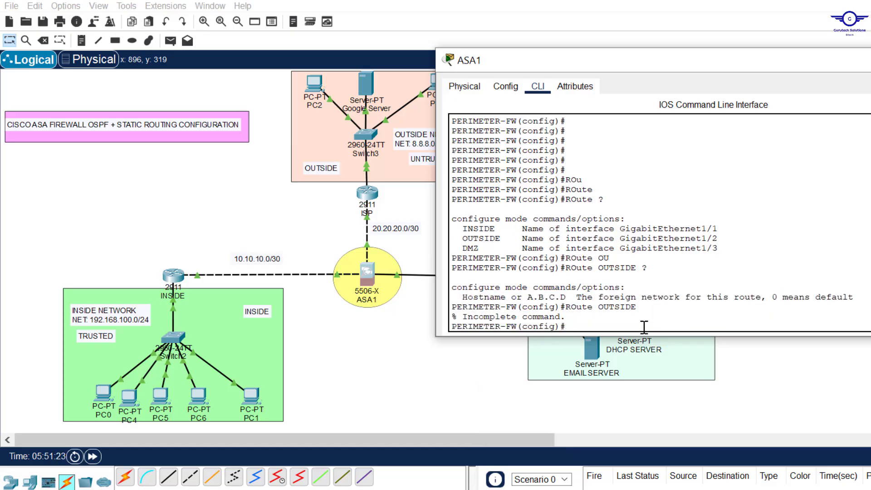
key("Return")
key("Up")
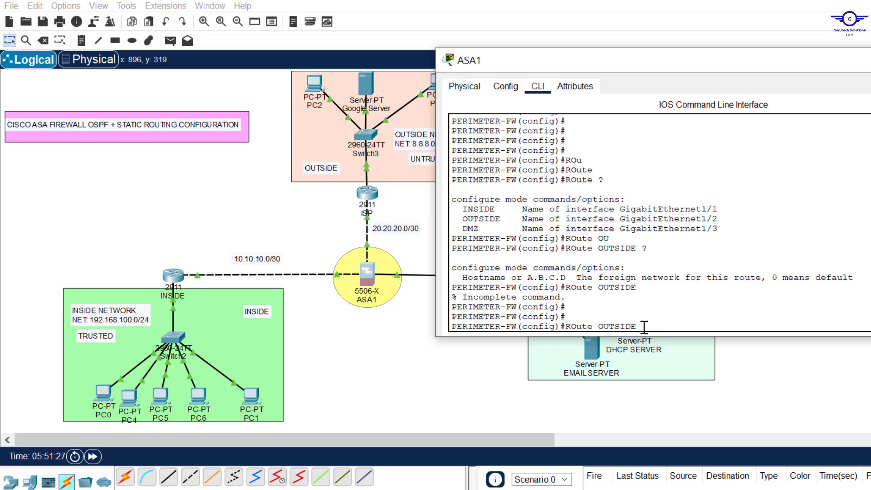
type("0.0.0.0 0.0.0.0")
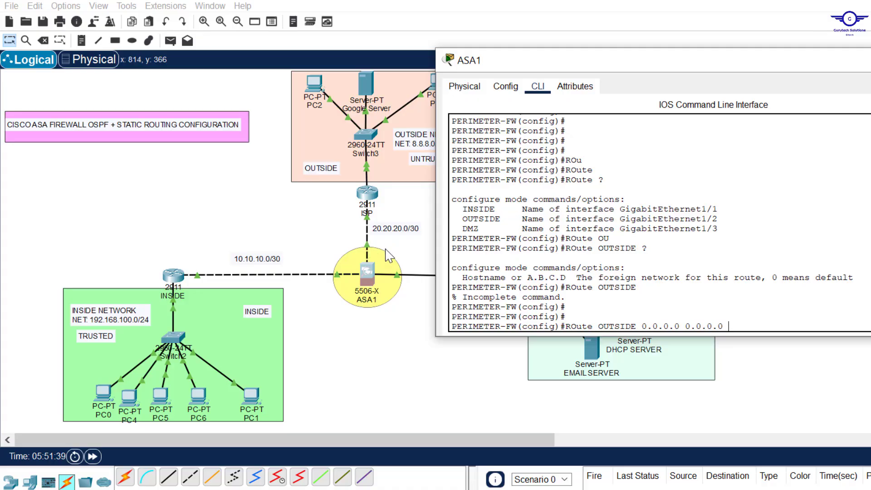
left_click(417, 253)
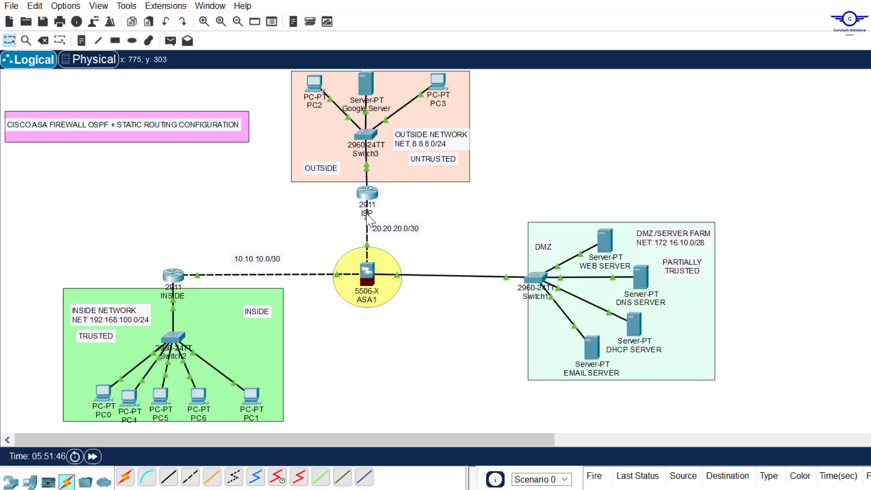
Read the ISP's 20.20.20.2 address and finish ASA1's default route via 20.20.20.2.
mouse_move(368, 219)
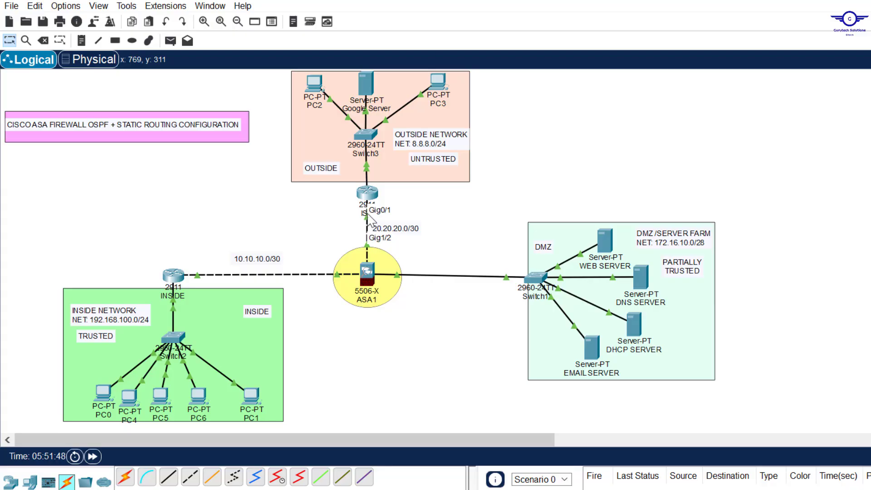
mouse_move(373, 192)
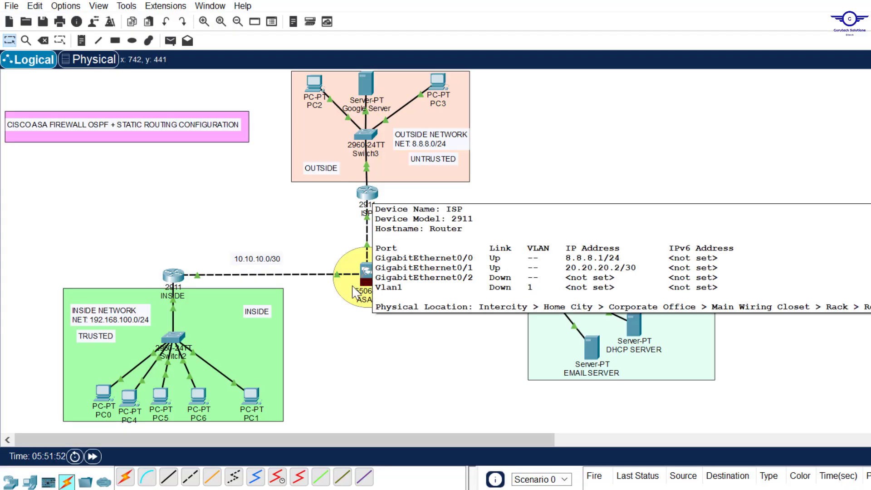
left_click(366, 266)
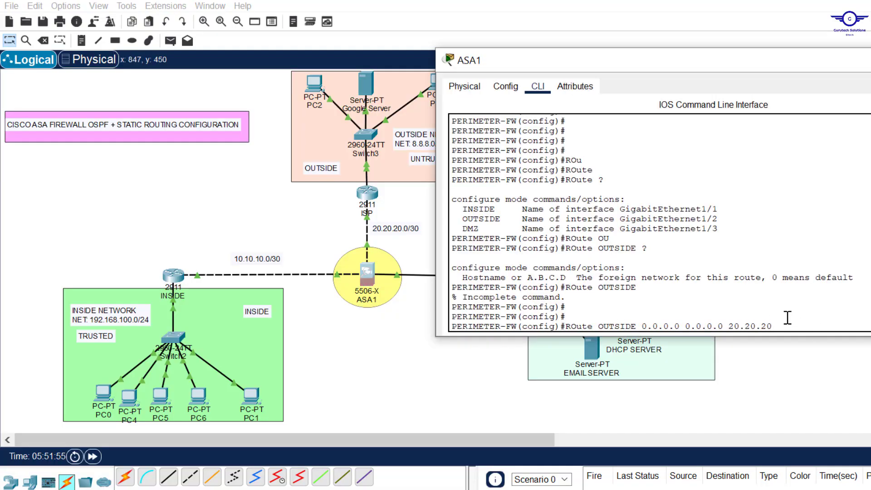
key("Return")
key("Return")
key("Return")
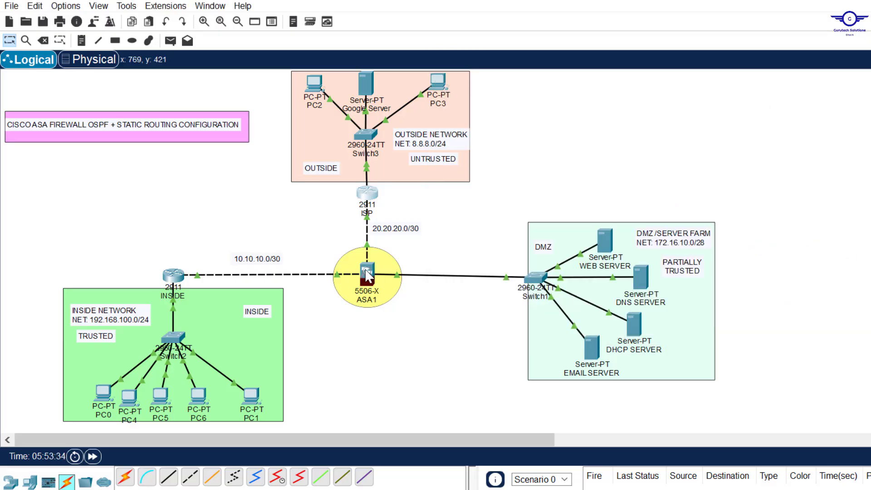
On ASA1, leave configuration mode with 'end' and run 'show route'.
left_click(366, 273)
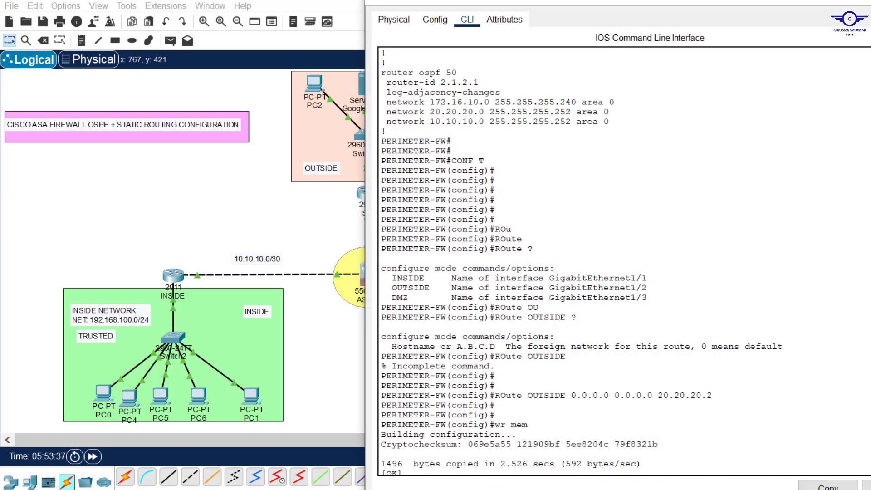
left_click_drag(535, 150, 664, 27)
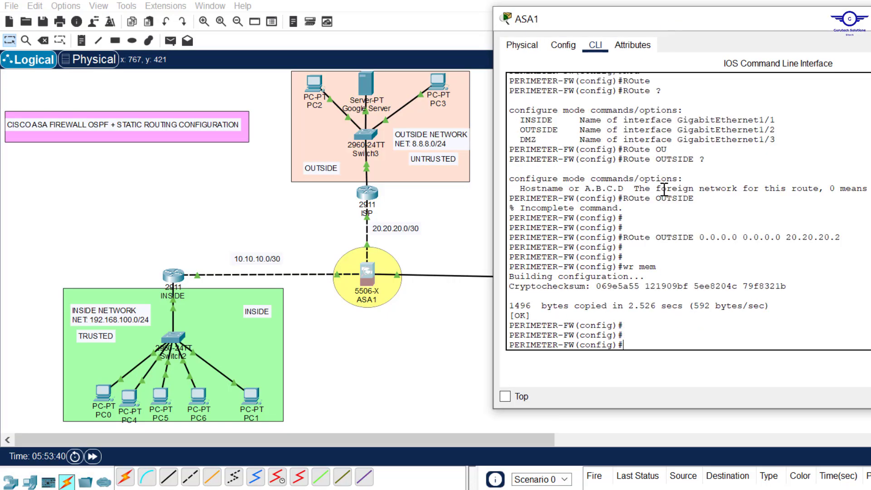
key("Return")
key("Return")
key("Return")
type("sh i")
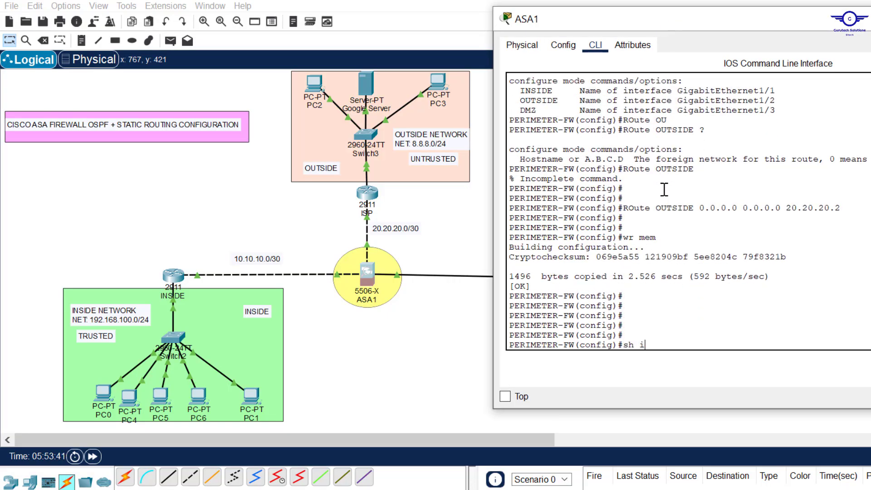
type("p route")
key("Return")
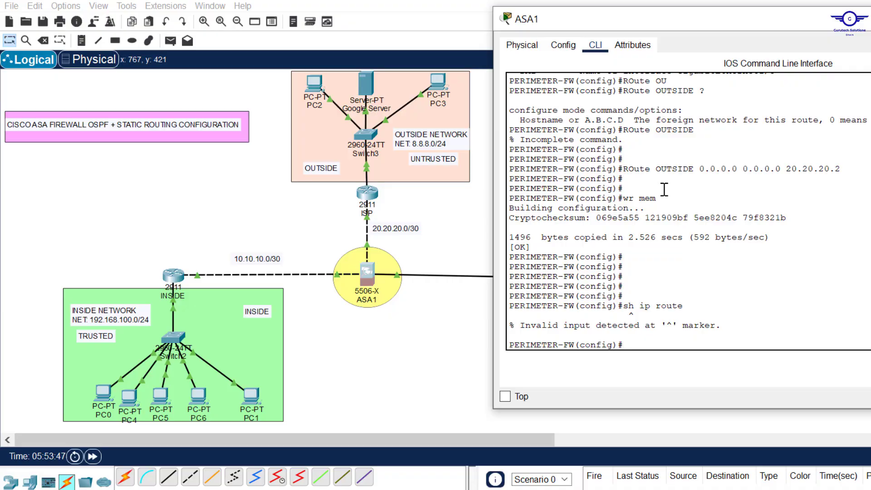
type("end")
key("Return")
key("Return")
key("Return")
key("Return")
type("sh")
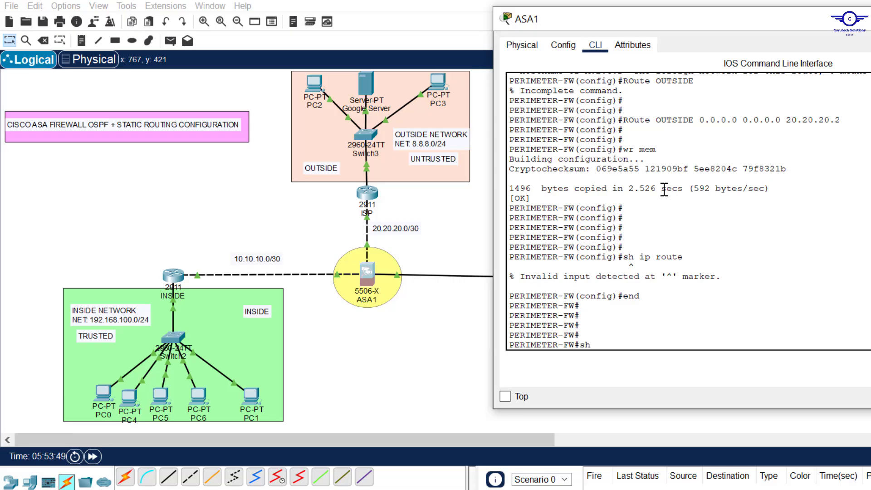
type("ow route")
key("Return")
key("Return")
key("Return")
key("Return")
key("Return")
key("Return")
key("Return")
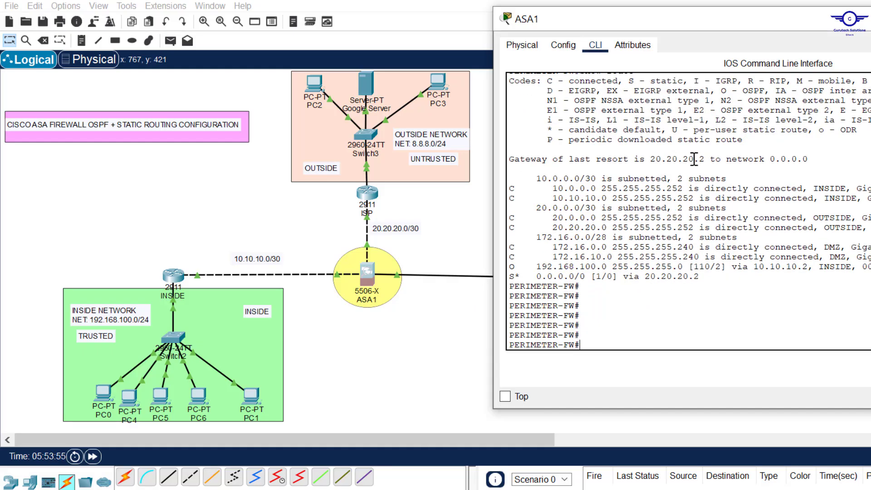
Highlight the OSPF 192.168.100.0 route and the default route via 20.20.20.2.
scroll(654, 190, "up", 1)
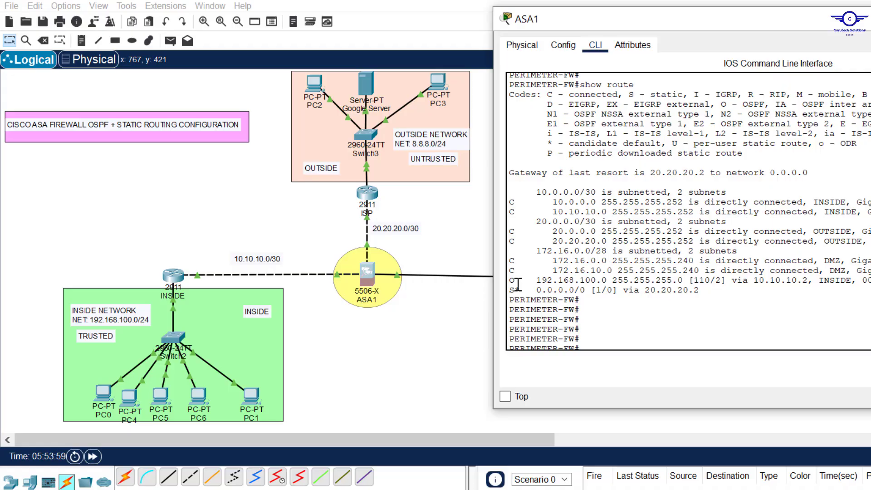
left_click_drag(508, 280, 579, 300)
left_click_drag(509, 280, 509, 289)
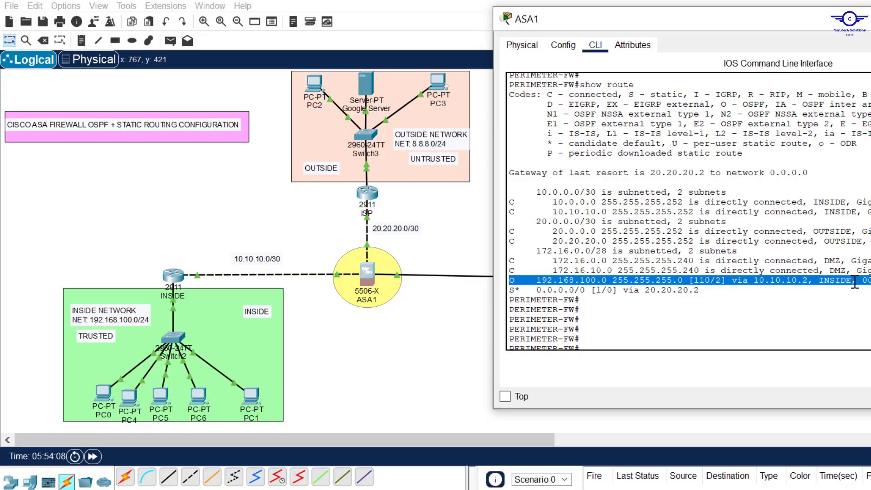
left_click_drag(852, 282, 824, 277)
left_click_drag(698, 291, 507, 290)
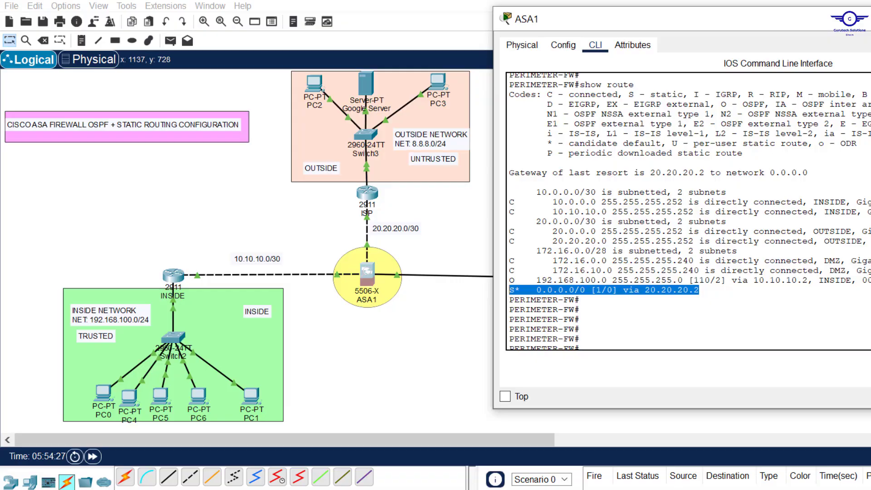
Fill spreadsheet cell K10, Firewall Routing- Static + OSPF, with yellow.
left_click(535, 454)
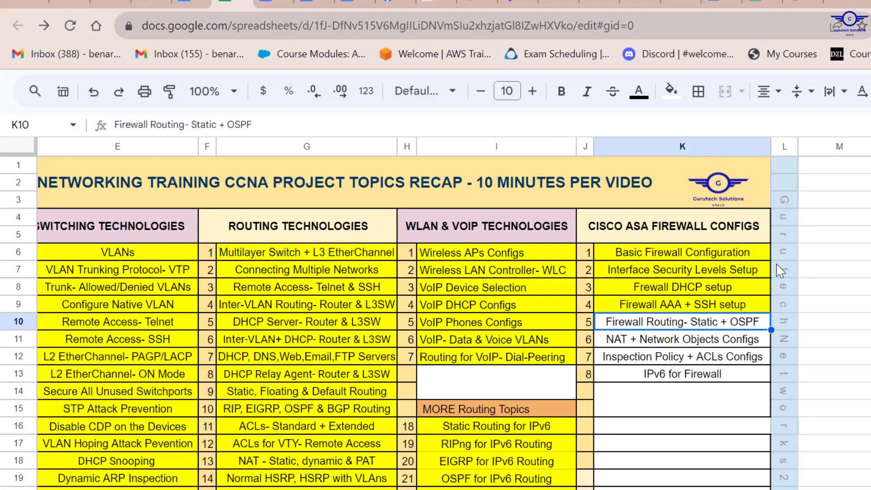
left_click(672, 90)
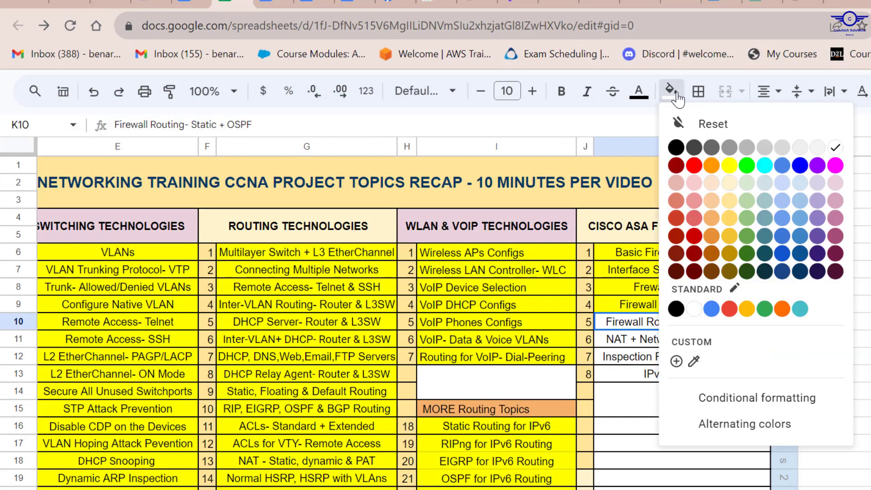
left_click(735, 166)
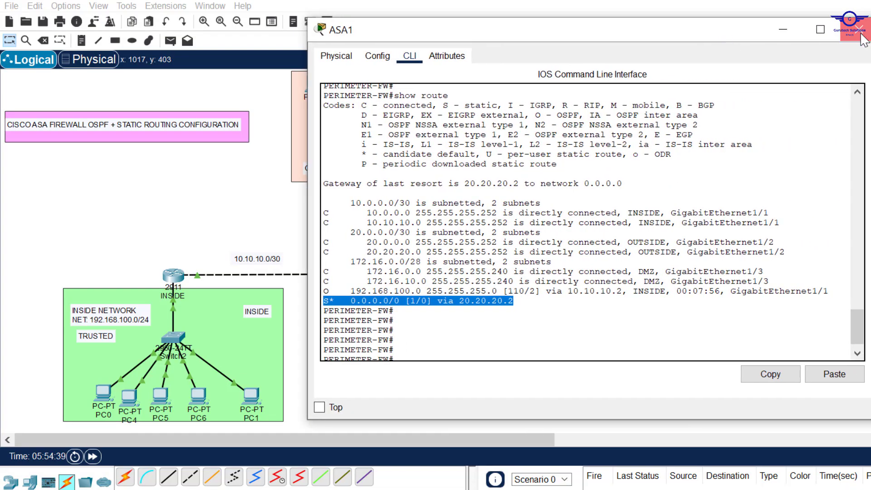
Close the ASA1 device window.
left_click(862, 16)
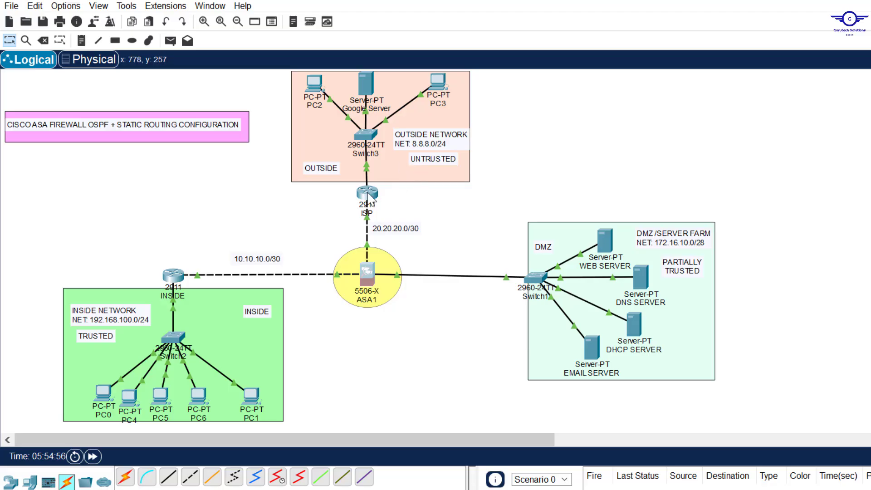
On the INSIDE router, leave configuration mode and ping 8.8.8.1, which fails at 0/5.
mouse_move(370, 194)
left_click(182, 276)
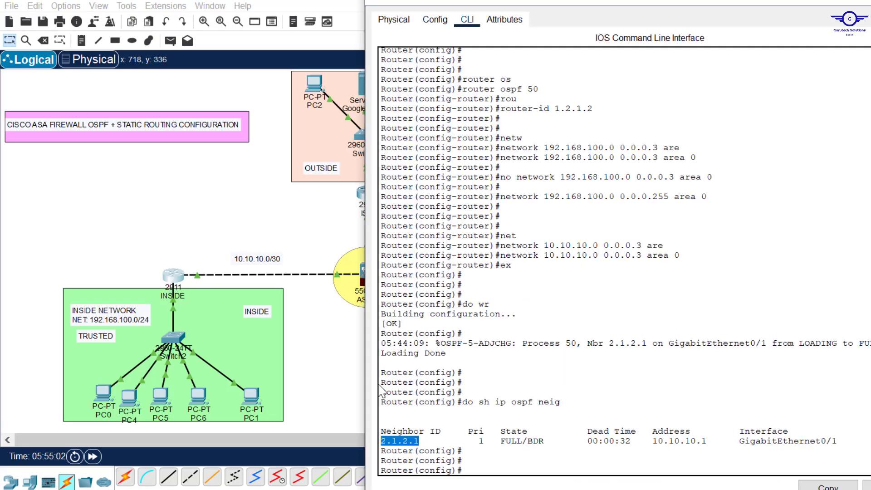
type("end")
key("Return")
key("Return")
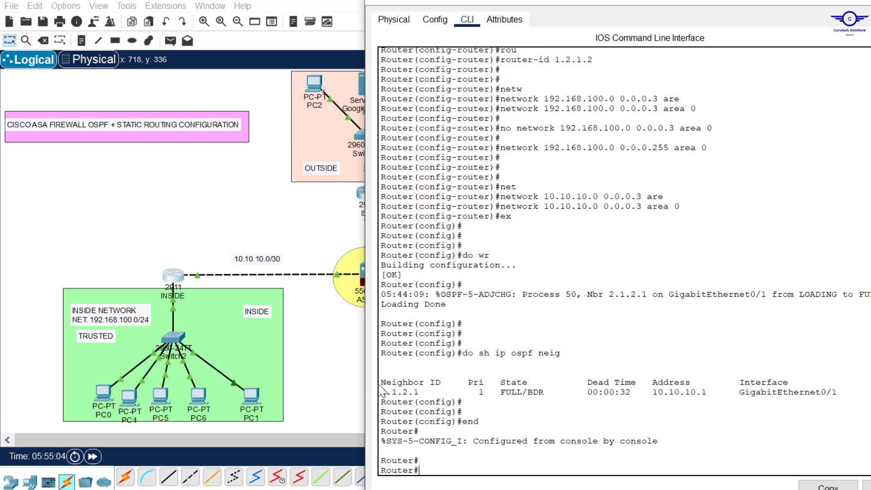
type("ping 8.8.8.1")
key("Return")
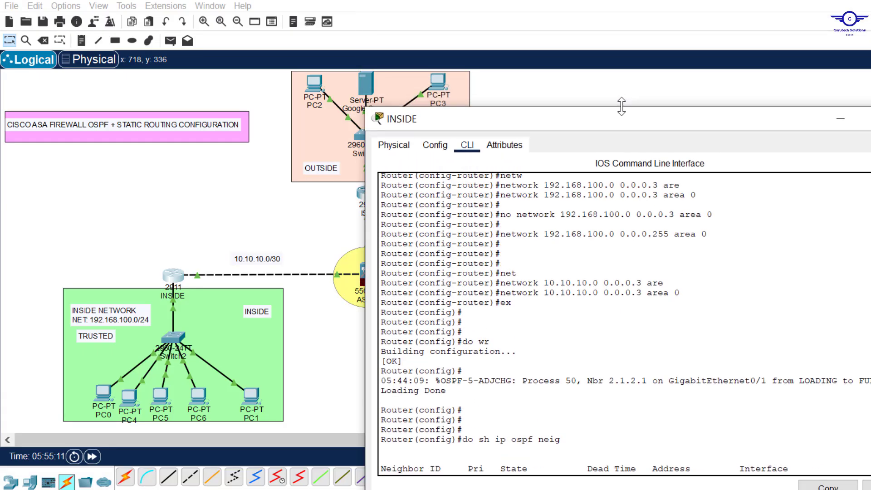
Move the INSIDE router window aside and bring the full topology back into view.
left_click_drag(600, 123, 686, 24)
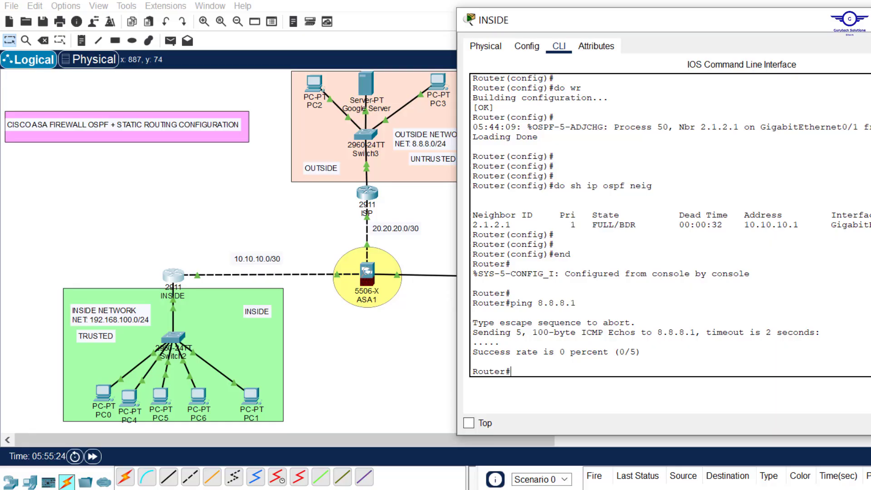
left_click(429, 111)
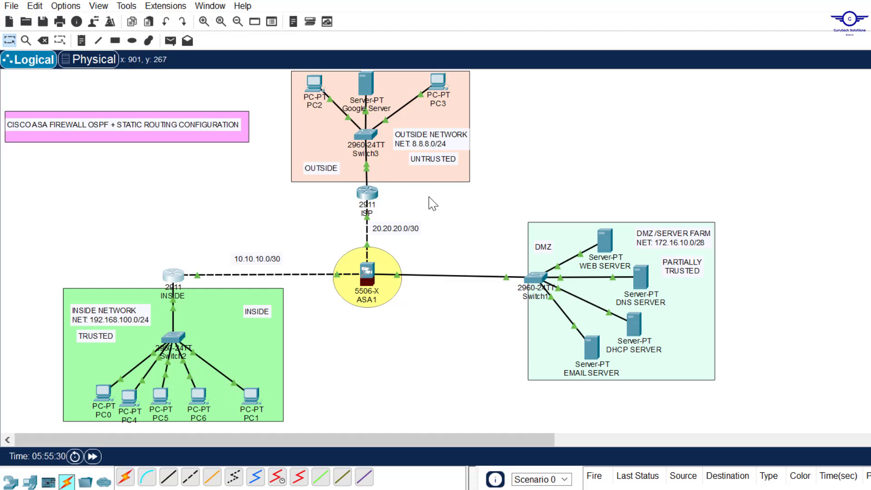
mouse_move(365, 86)
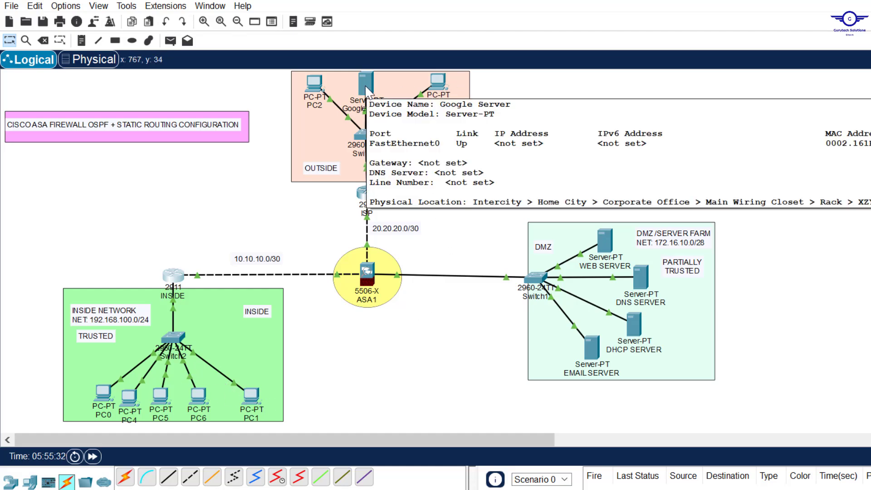